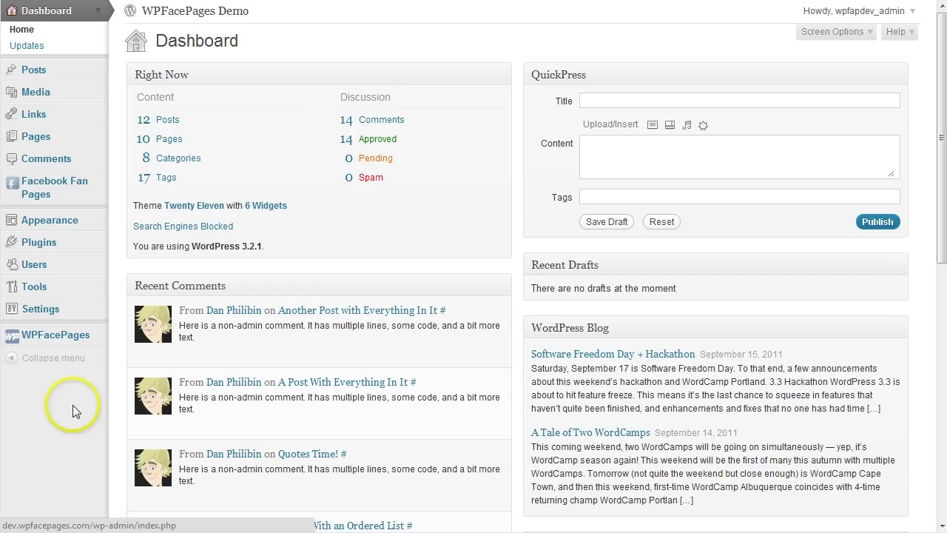
Open the WPFacePages plugin options and examine the general Fan Page Settings fields
click(69, 338)
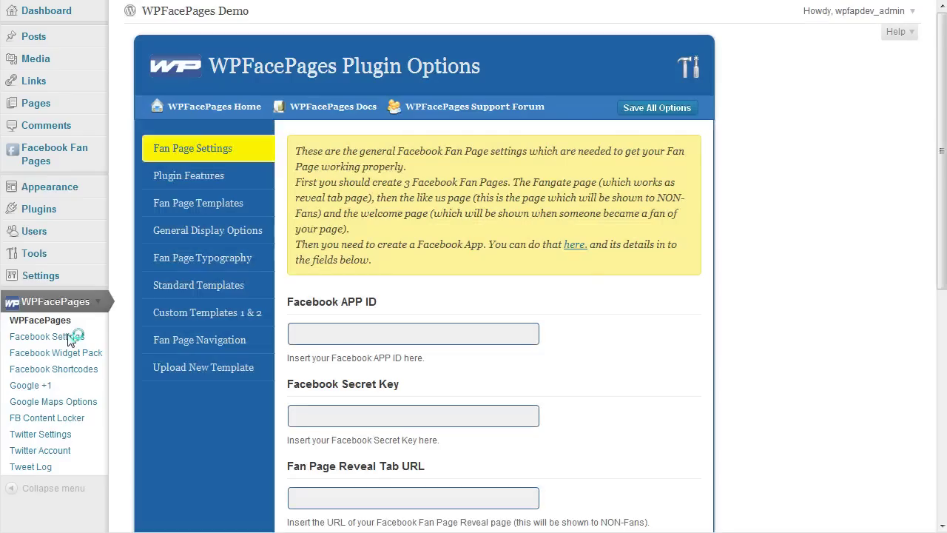
click(534, 331)
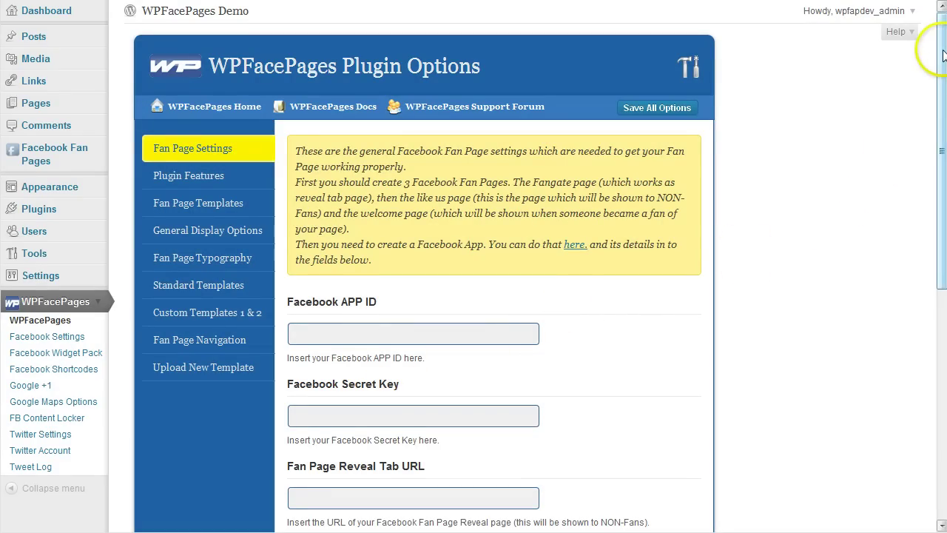
drag(943, 57, 920, 41)
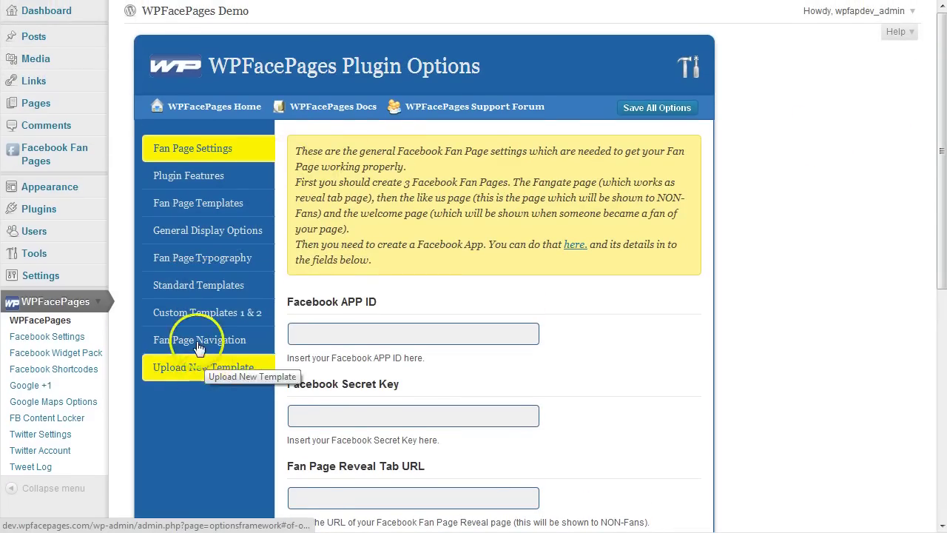
Review the remaining plugin option sections in order, from Plugin Features through the template, display, typography and navigation sections to Upload New Template
click(205, 177)
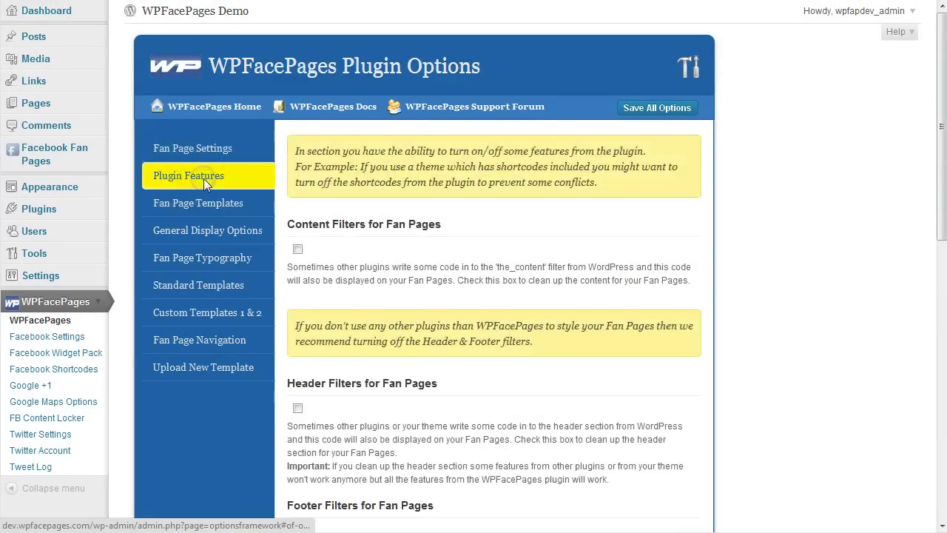
click(206, 209)
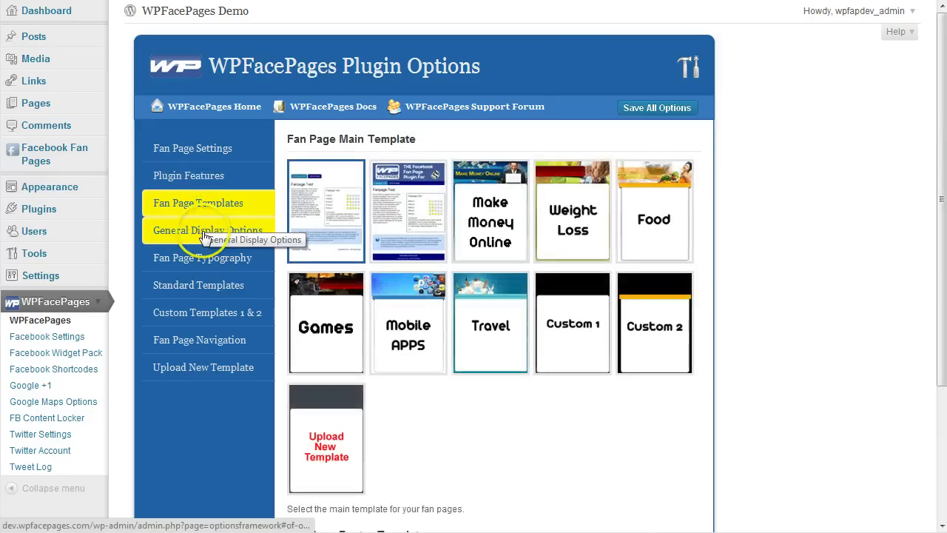
click(205, 235)
click(203, 260)
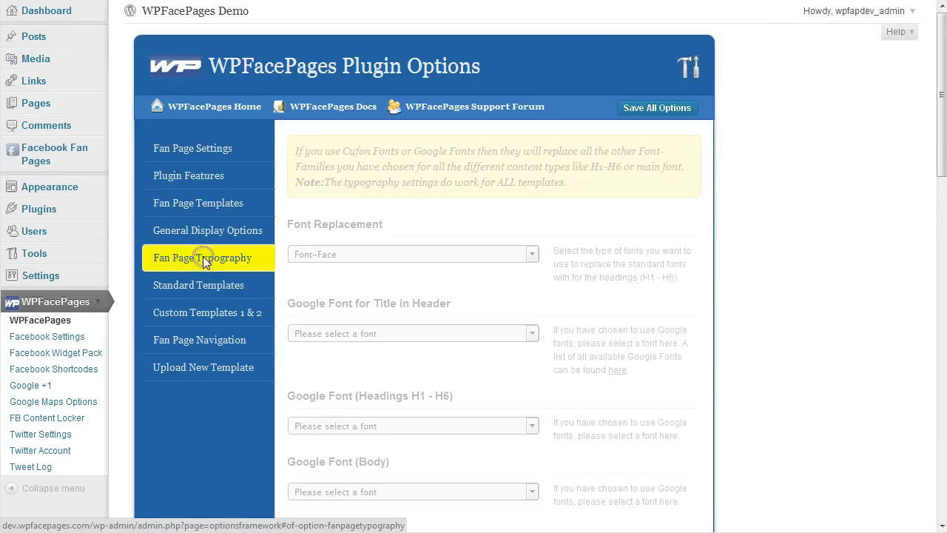
click(204, 287)
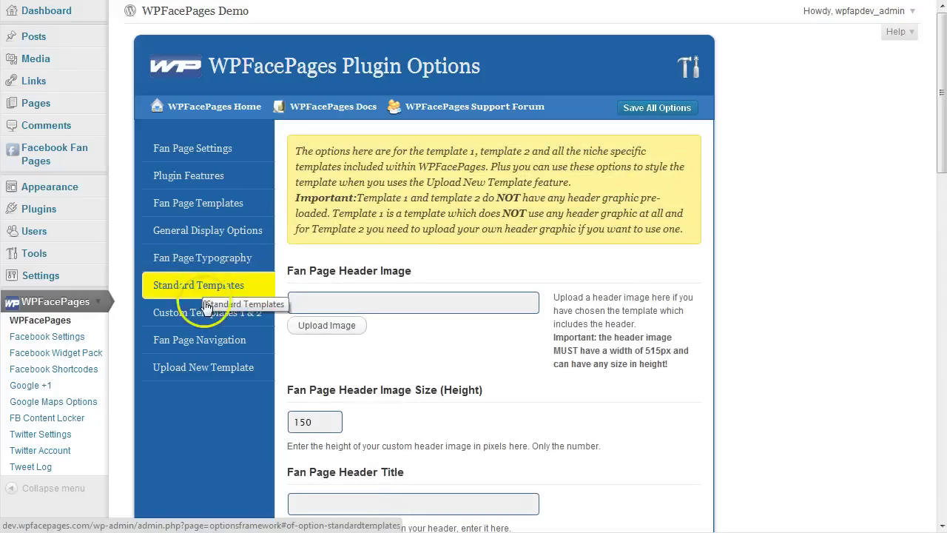
click(204, 312)
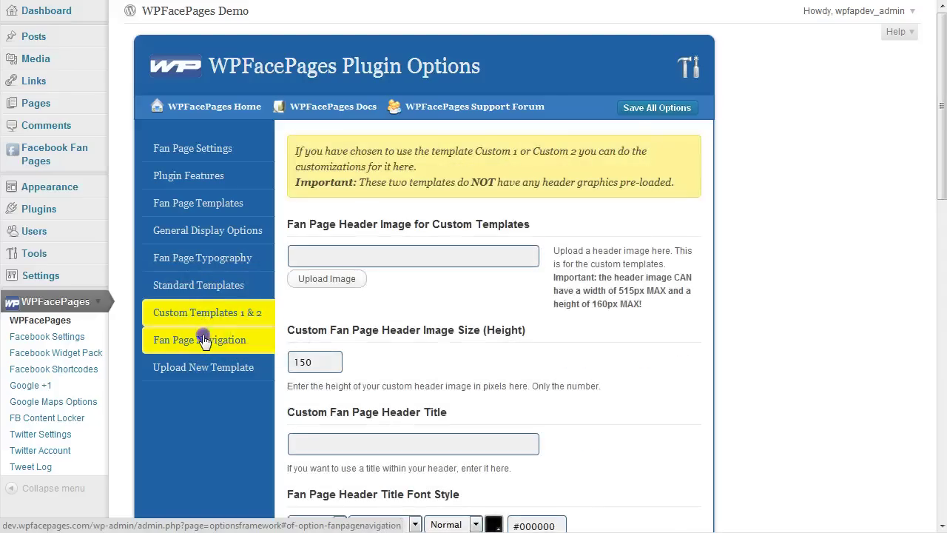
click(204, 340)
click(201, 368)
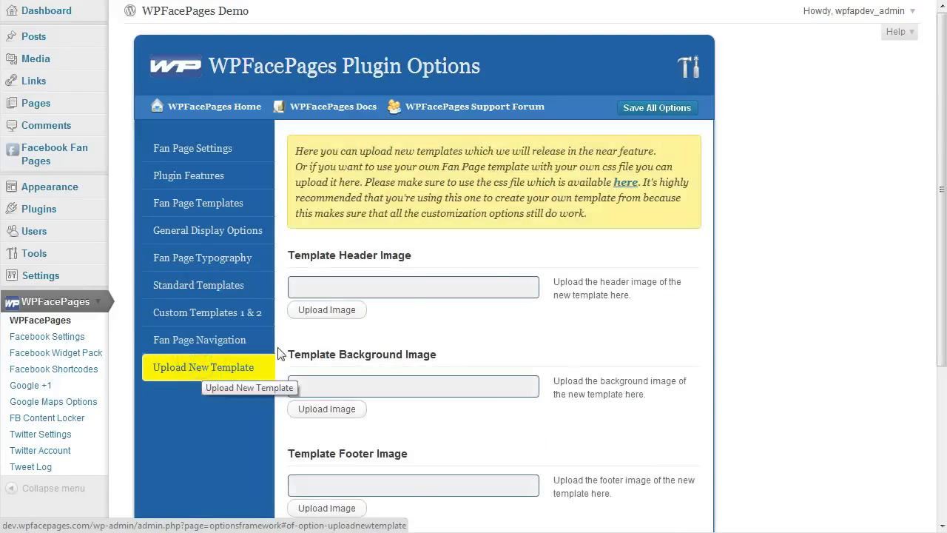
scroll(470, 281, down, 2)
scroll(470, 282, down, 2)
scroll(469, 283, up, 3)
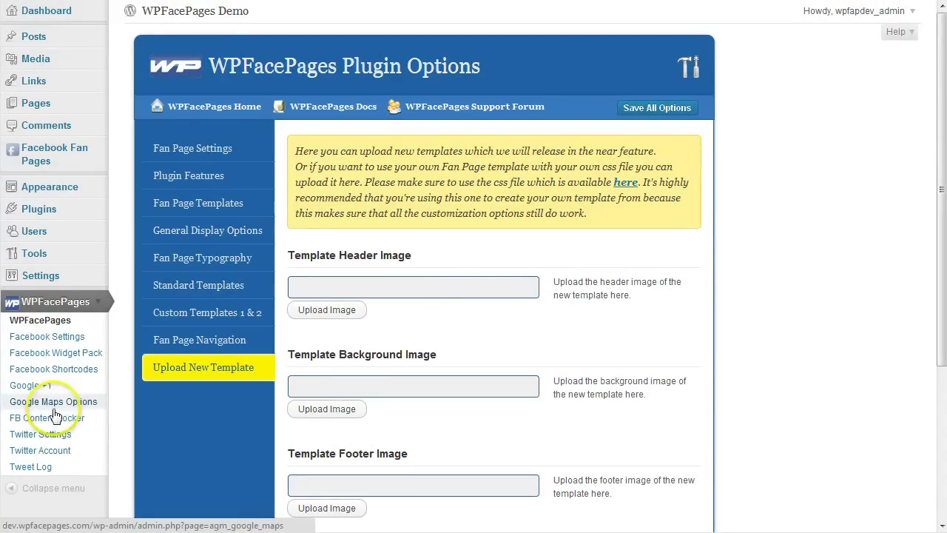
Examine the Facebook Settings page with its API fields and option sections, and the Facebook Widget Pack page
click(47, 338)
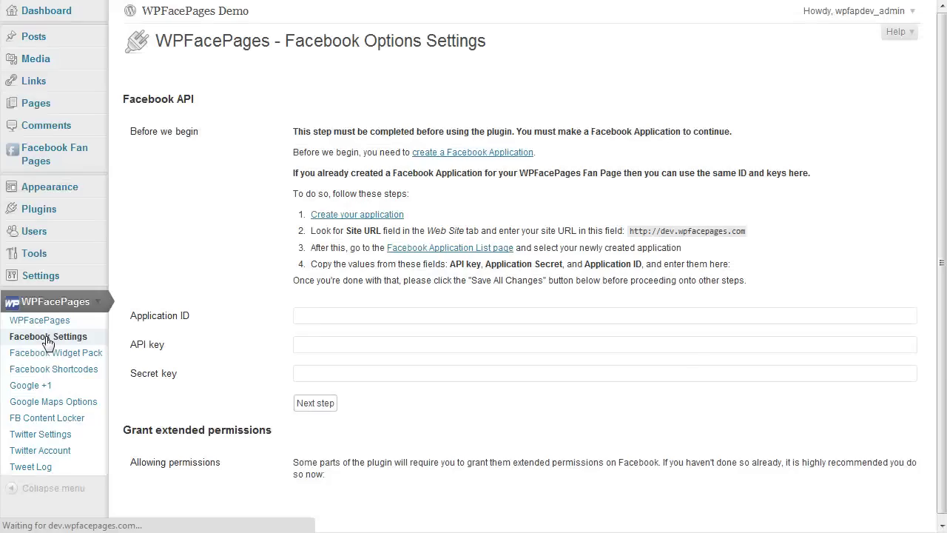
scroll(287, 245, down, 3)
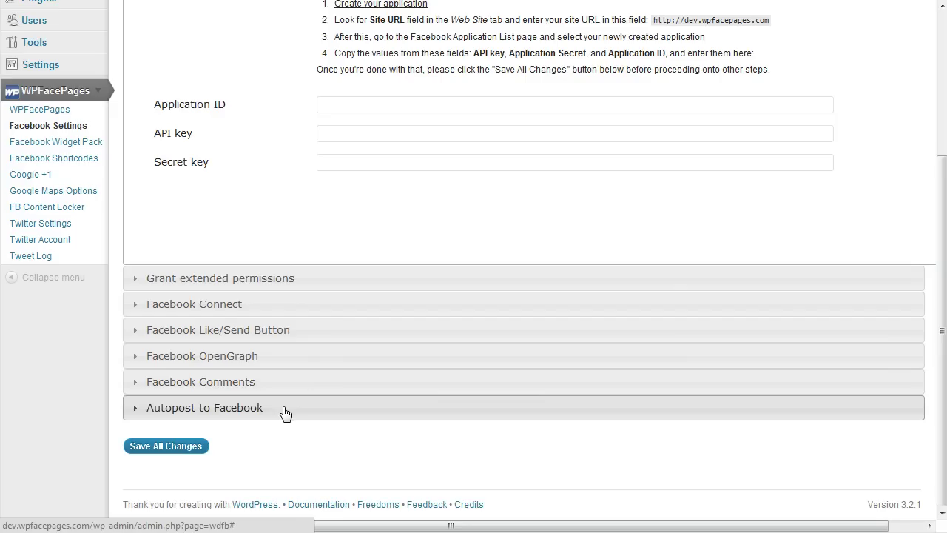
scroll(286, 412, up, 1)
click(192, 313)
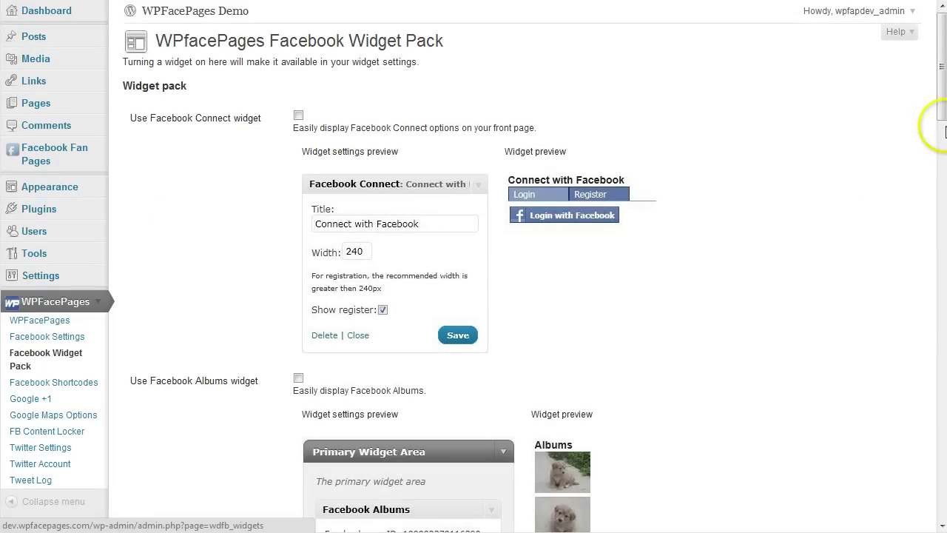
drag(943, 39, 940, 11)
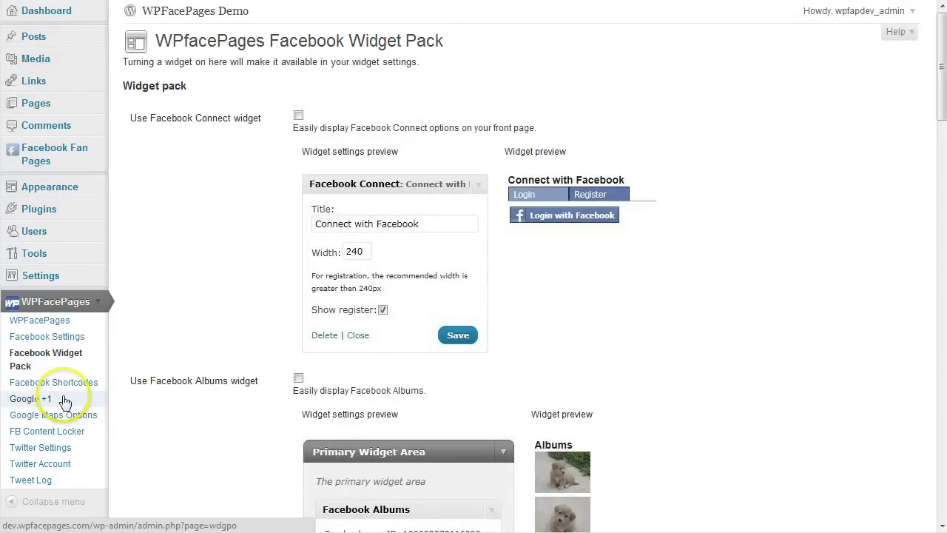
Look up the "Like" button tag in the WPFacePages Facebook Shortcodes reference
click(80, 382)
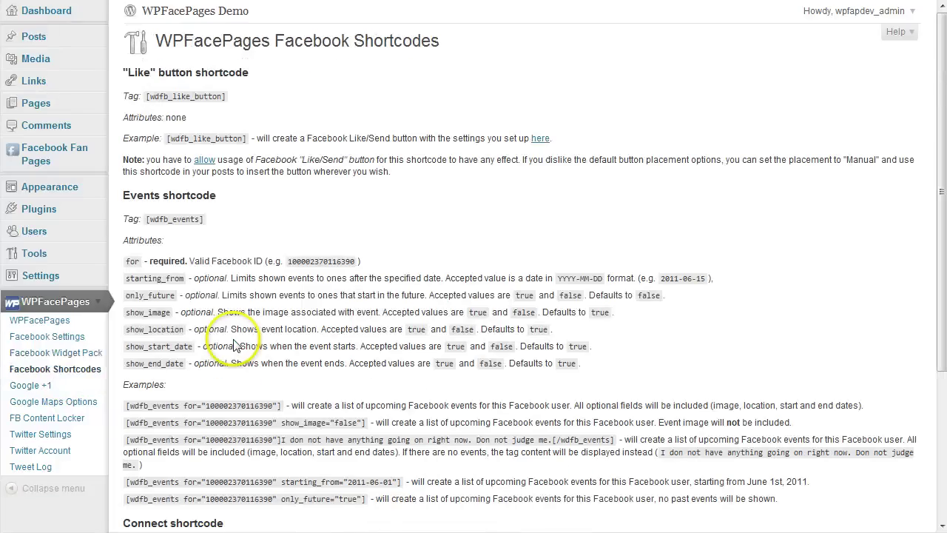
drag(146, 96, 226, 97)
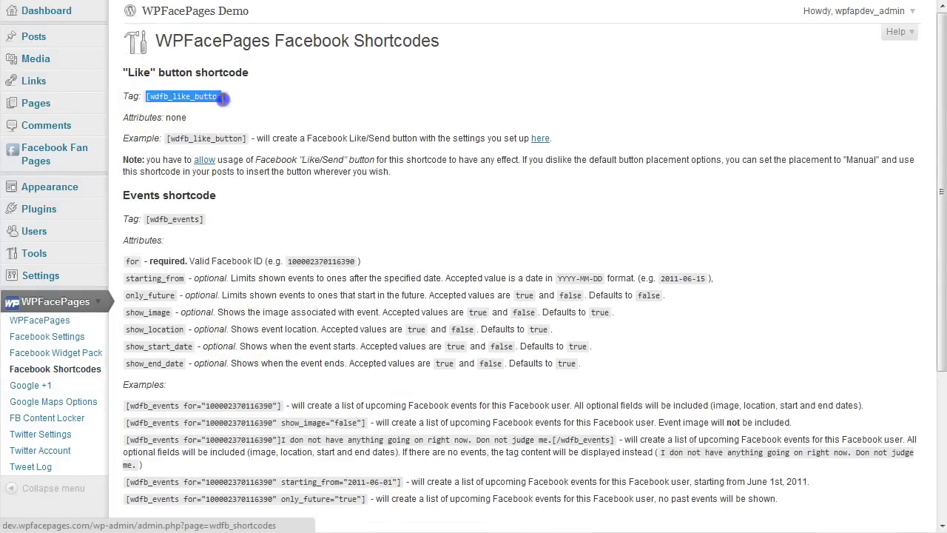
click(195, 75)
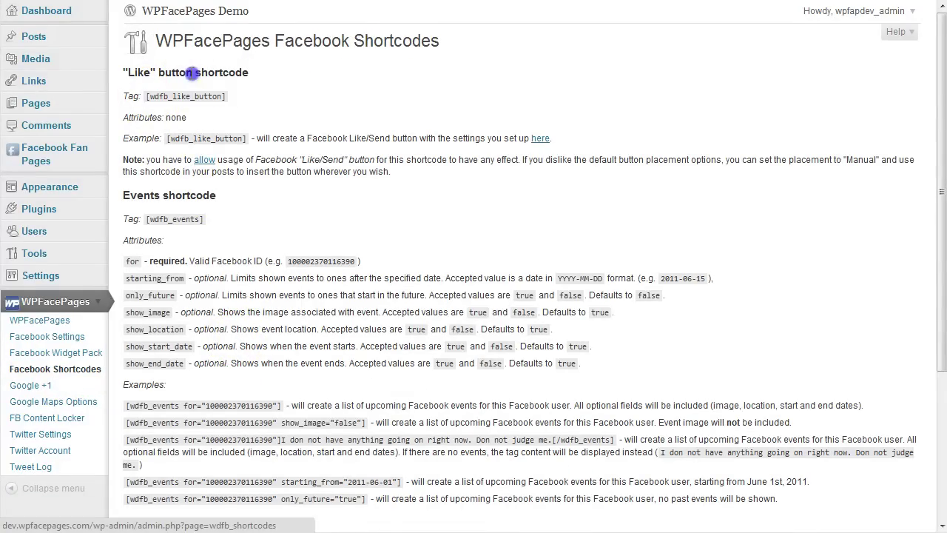
Review the Google +1 settings, including the shortcode and styling reference
click(37, 386)
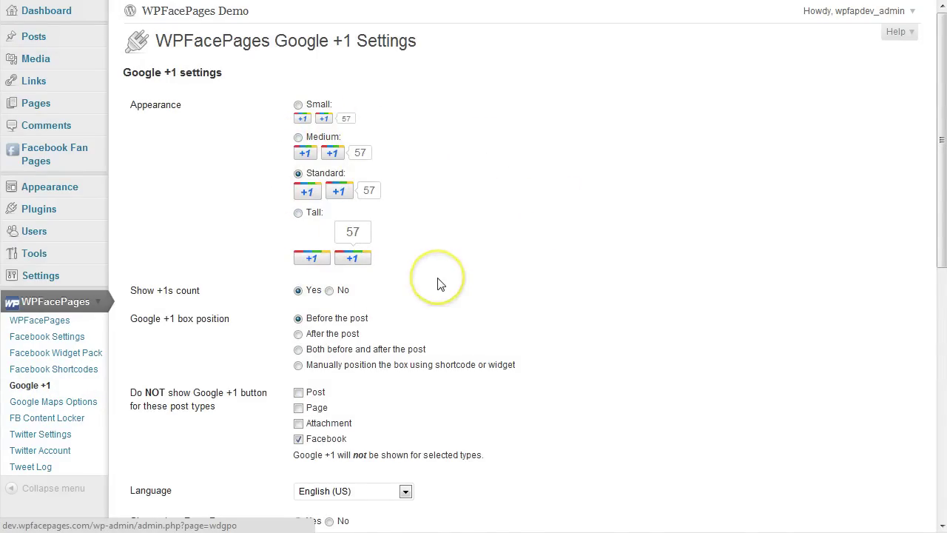
scroll(438, 284, down, 8)
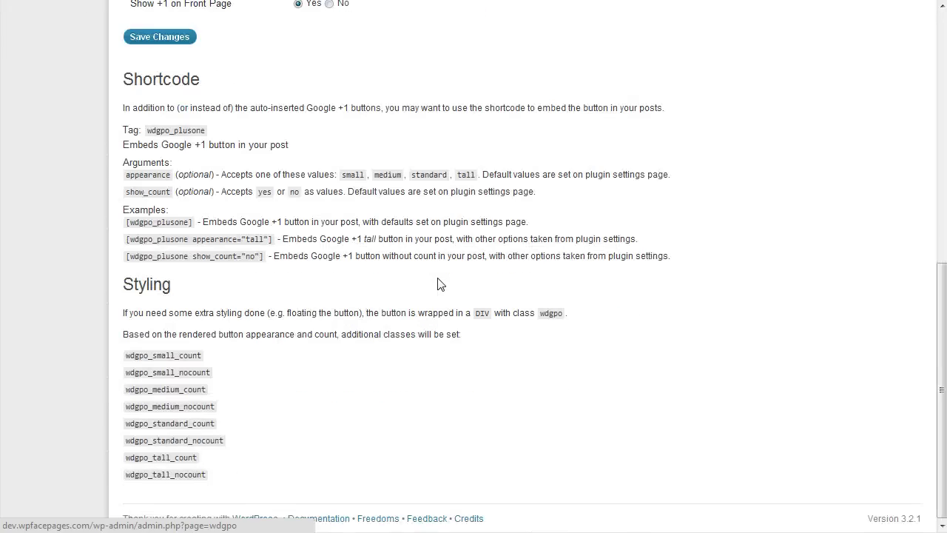
scroll(437, 283, up, 6)
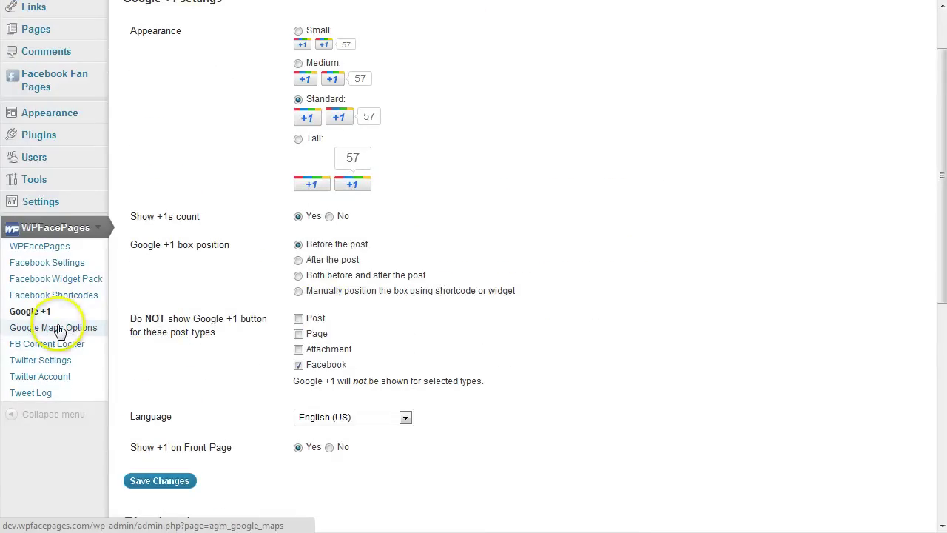
Examine the Google Maps Options and the FB Content Locker settings
click(59, 327)
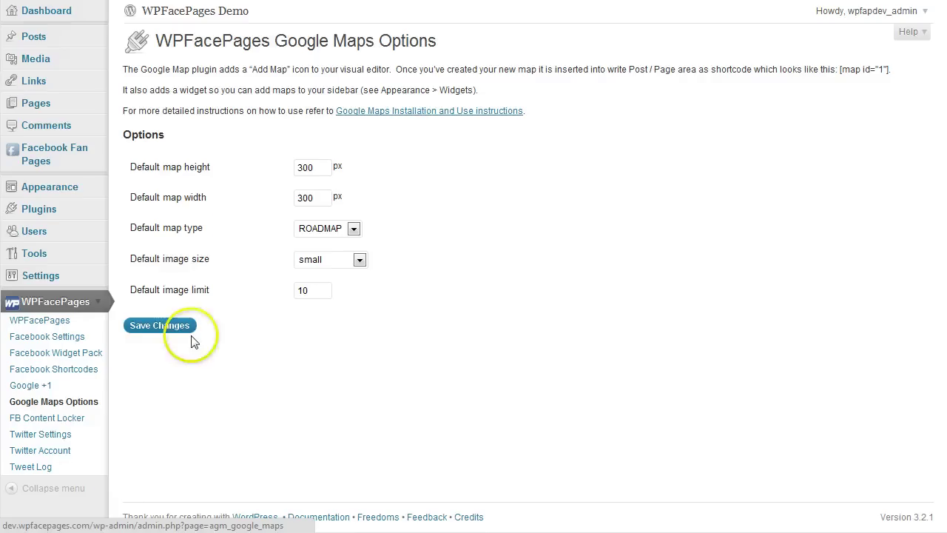
click(59, 419)
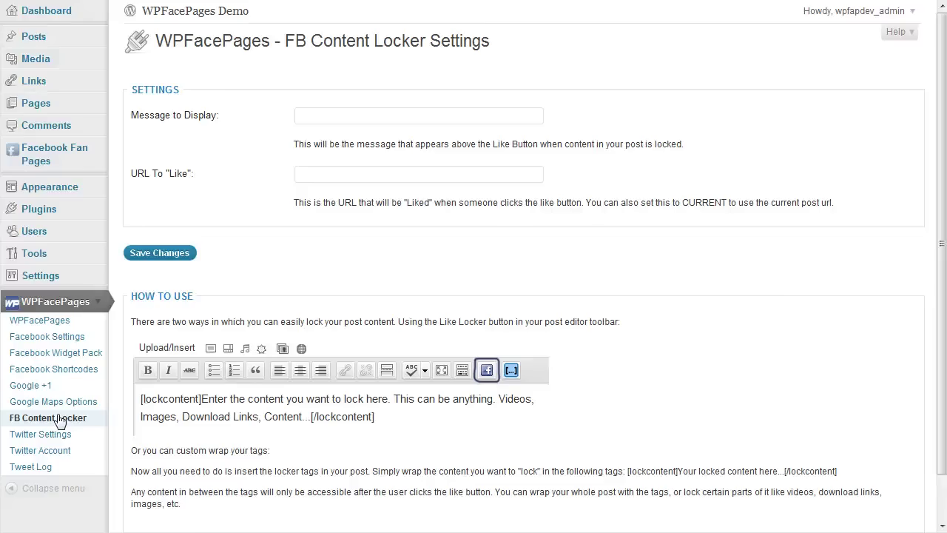
click(514, 213)
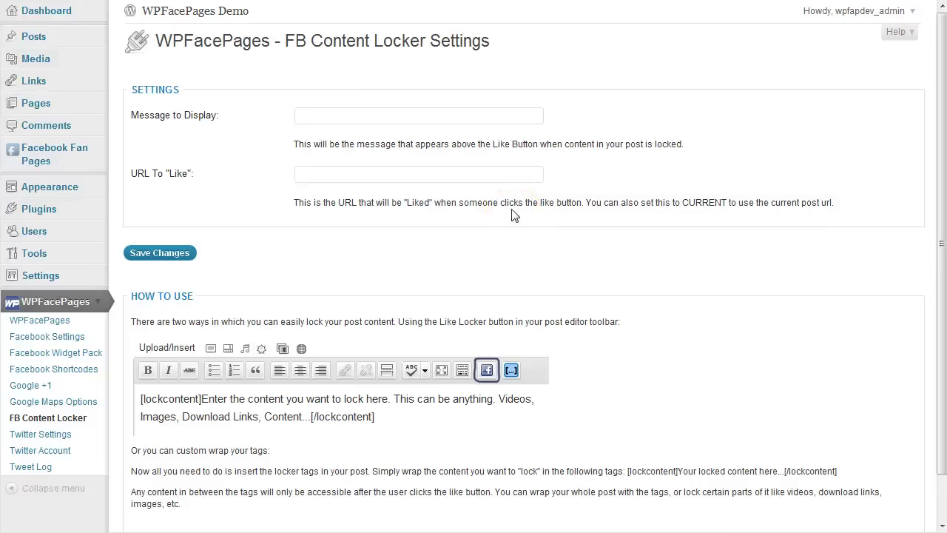
Review the Twitter Settings from the general and connection options to the tweet template, URL shortener and button display sections
click(48, 435)
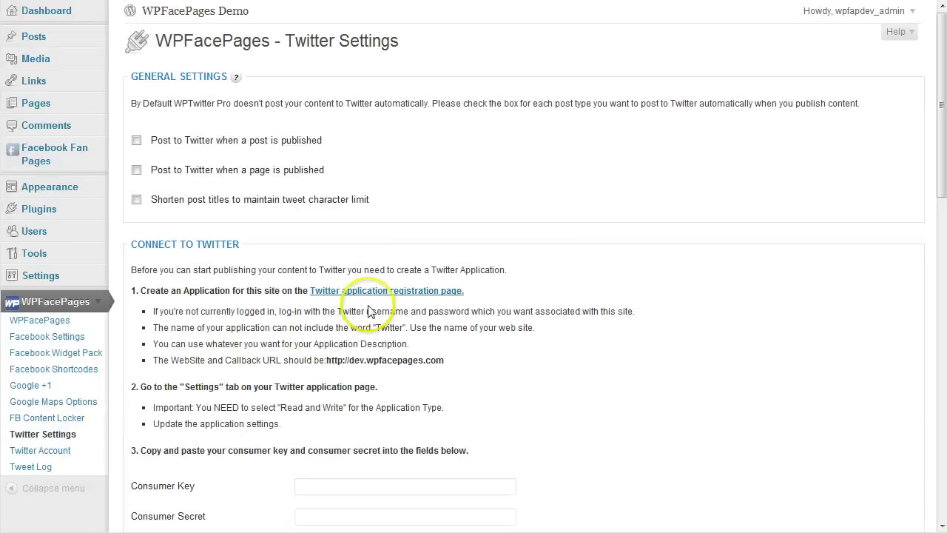
drag(942, 30, 944, 113)
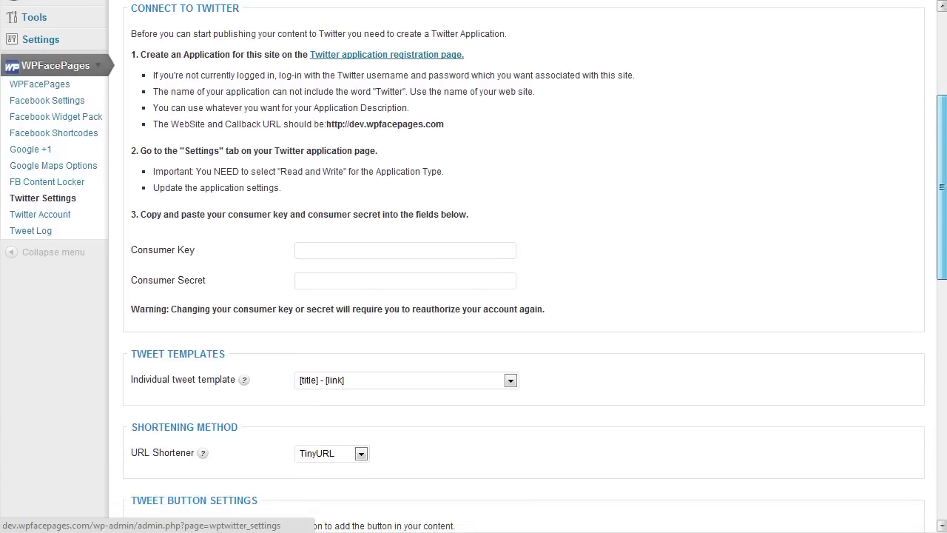
click(317, 248)
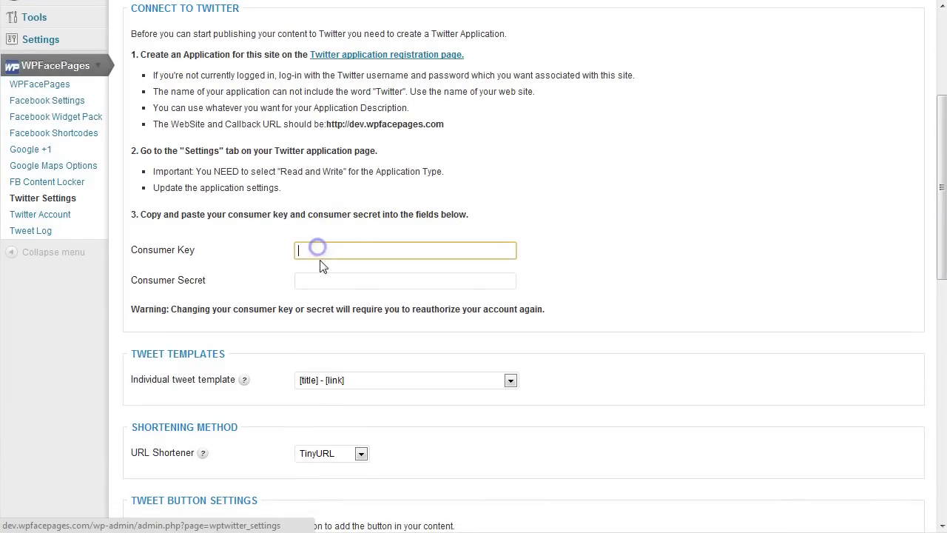
click(323, 279)
scroll(323, 278, down, 3)
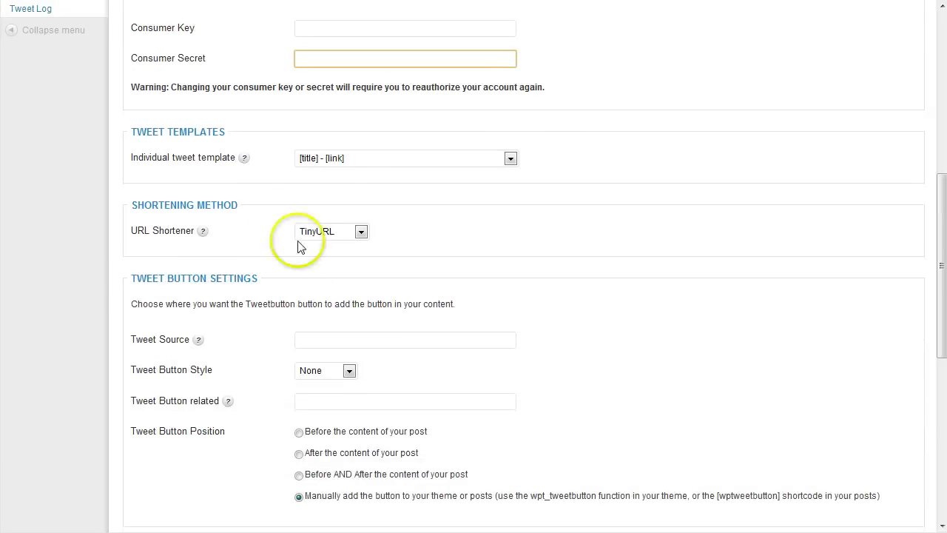
click(331, 163)
click(338, 157)
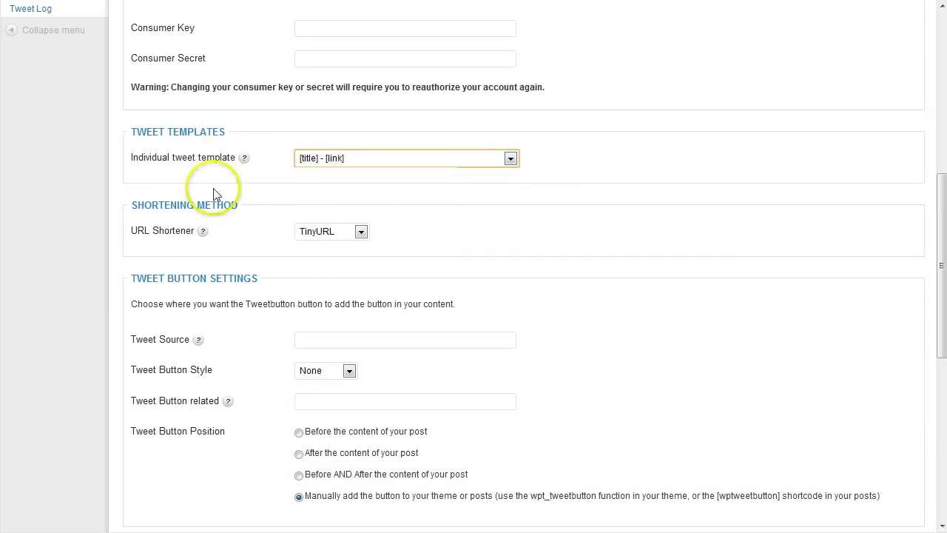
scroll(257, 320, down, 6)
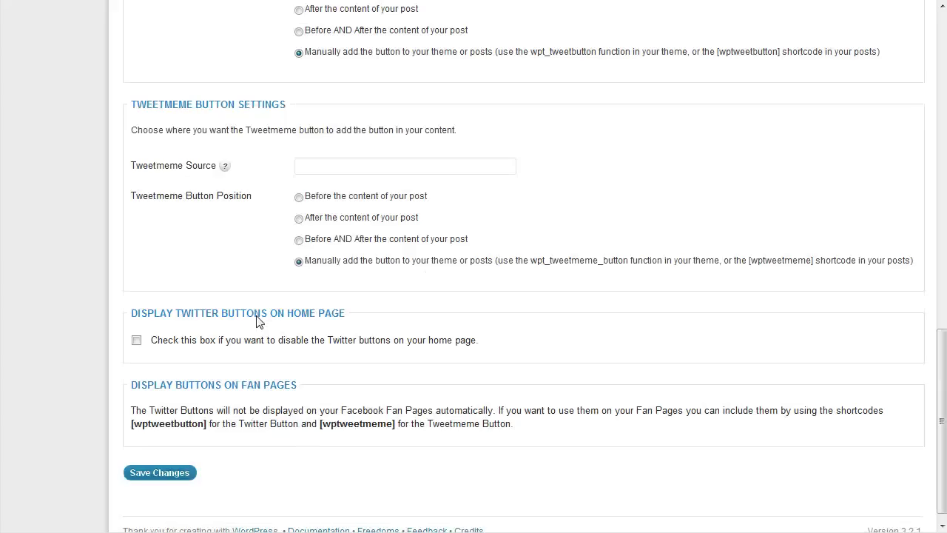
scroll(257, 319, up, 10)
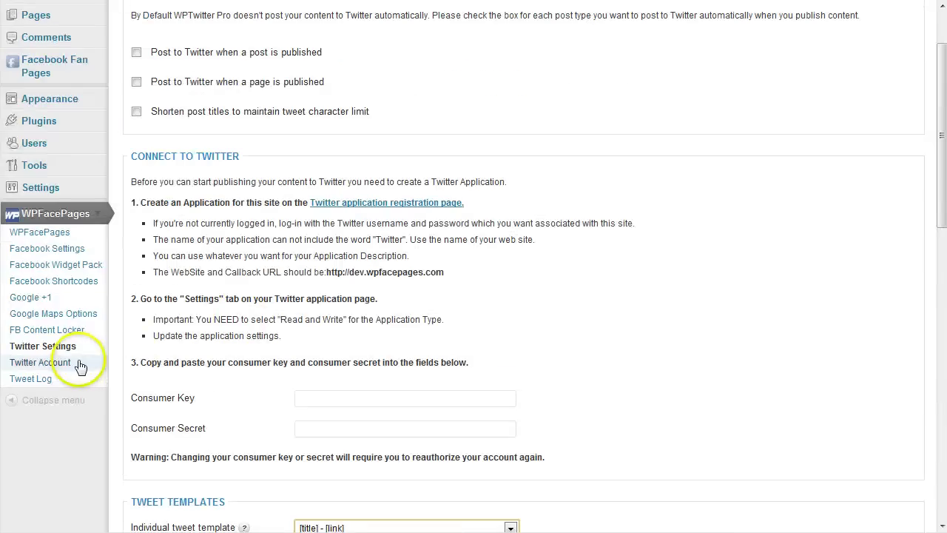
Check the plugin's Twitter Account page and the Tweet Log
click(73, 364)
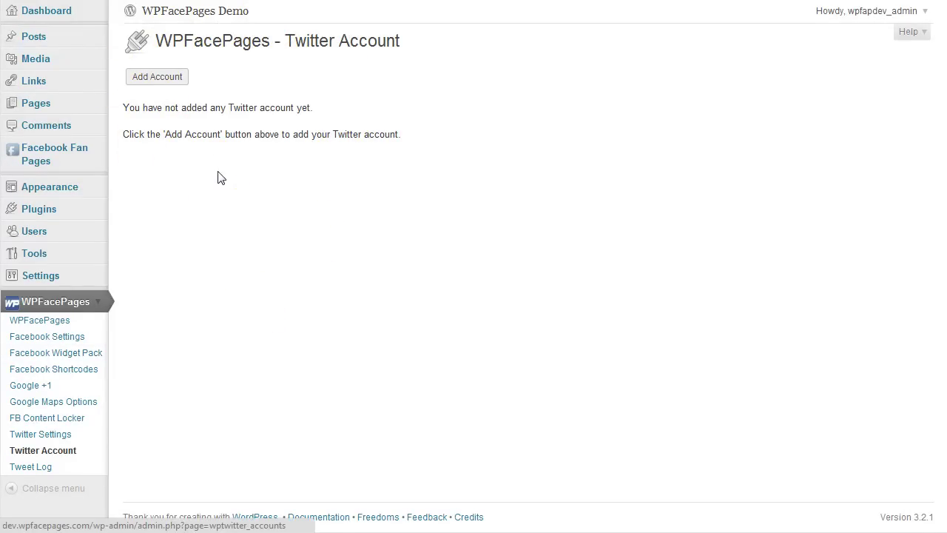
click(30, 466)
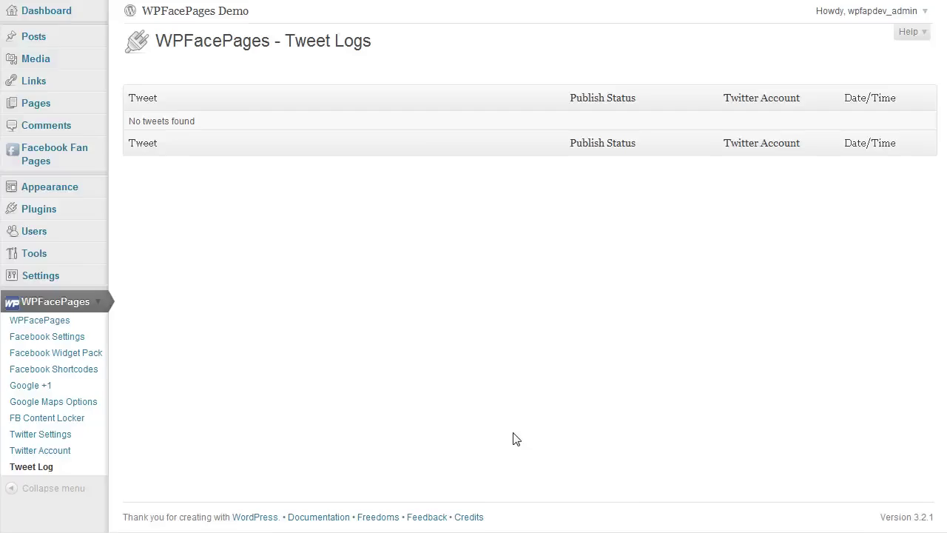
click(361, 332)
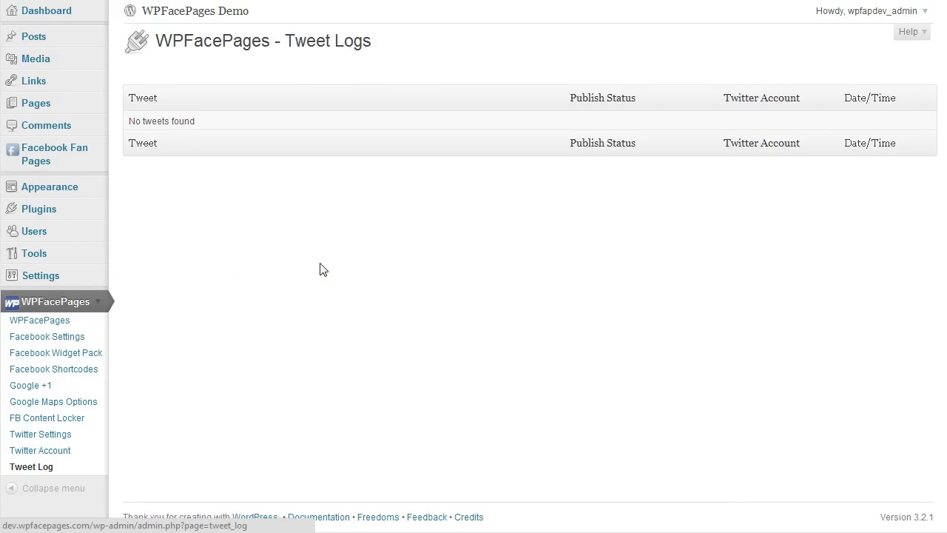
Open the Facebook Fan Pages list and start creating a new fan page
click(71, 155)
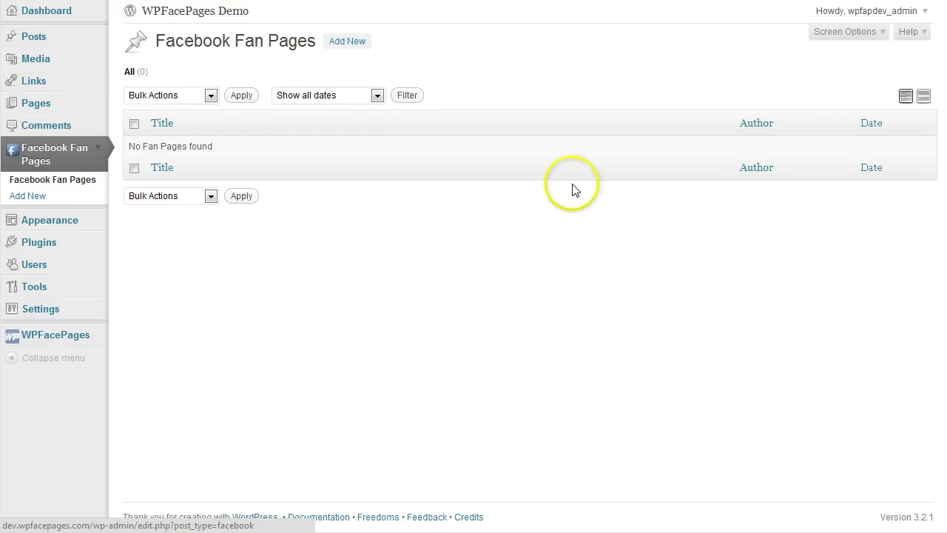
click(351, 43)
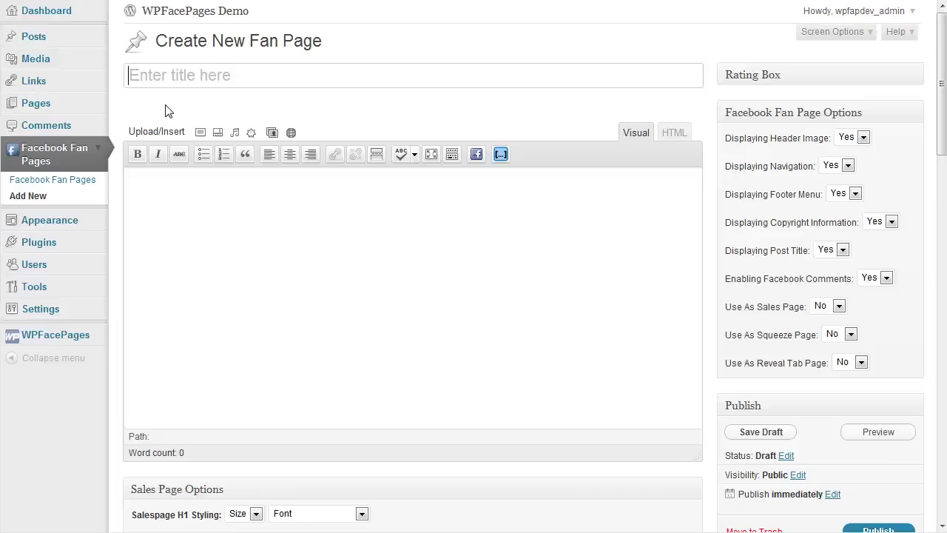
Title the new fan page FanPage and set the display of header image, navigation, footer menu and copyright information to No
text(FanPage)
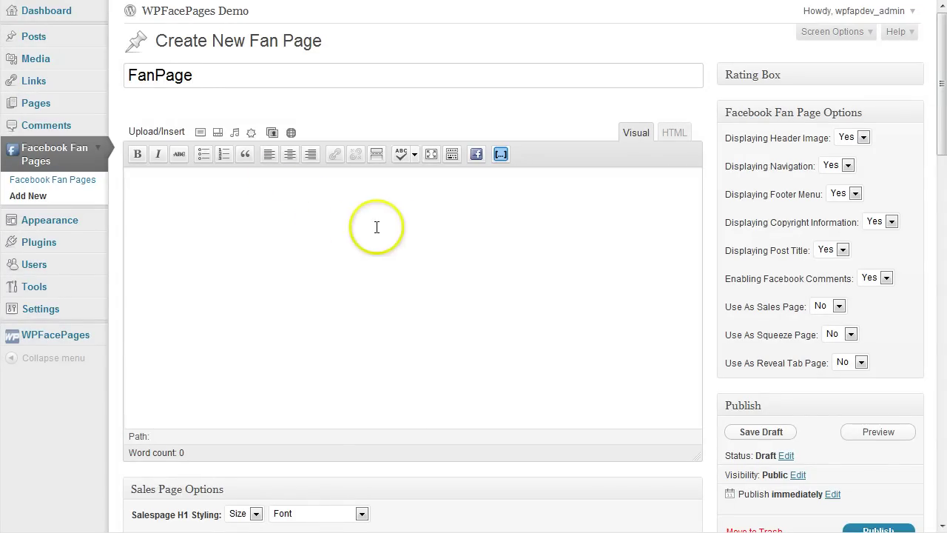
click(863, 137)
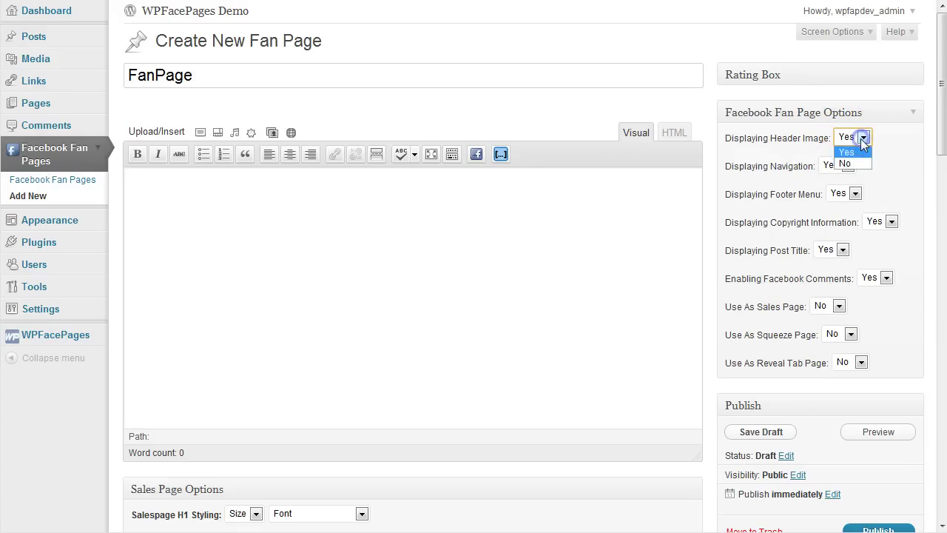
click(852, 162)
click(847, 166)
click(843, 191)
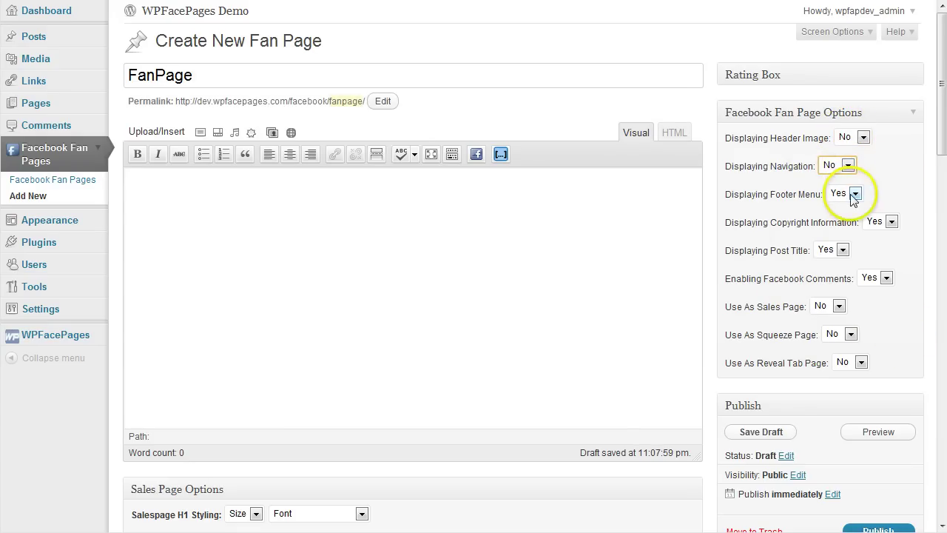
click(855, 193)
click(843, 219)
click(890, 221)
click(879, 247)
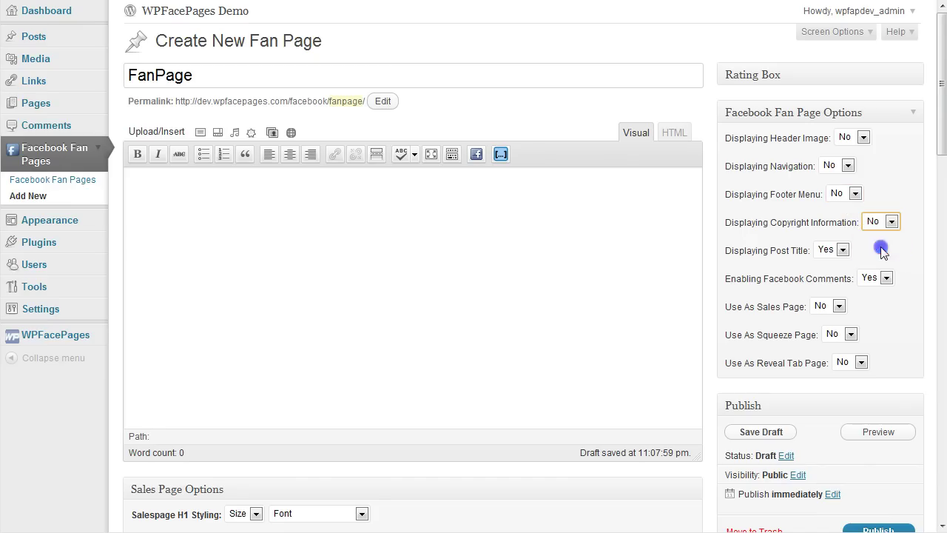
Set displaying the post title and enabling Facebook comments to No for the FanPage page
click(841, 250)
click(840, 275)
click(886, 277)
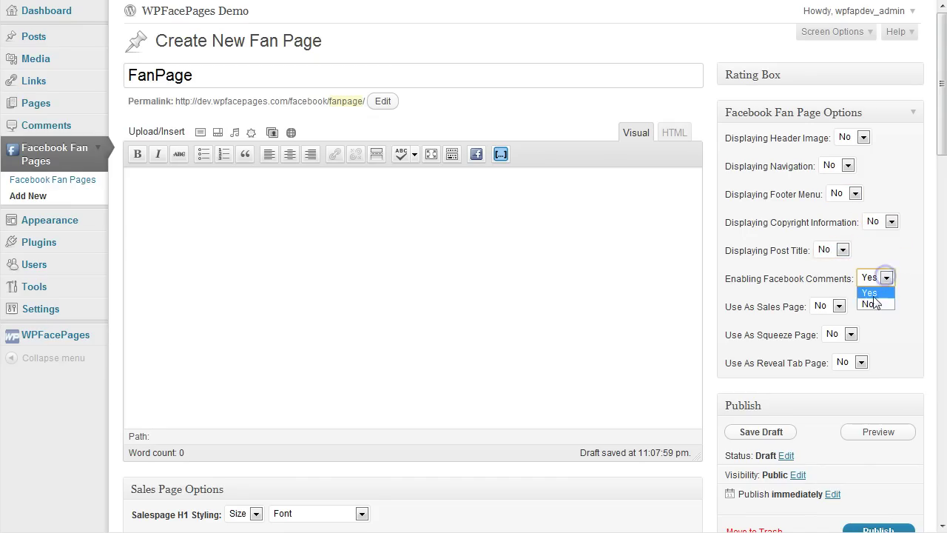
click(873, 301)
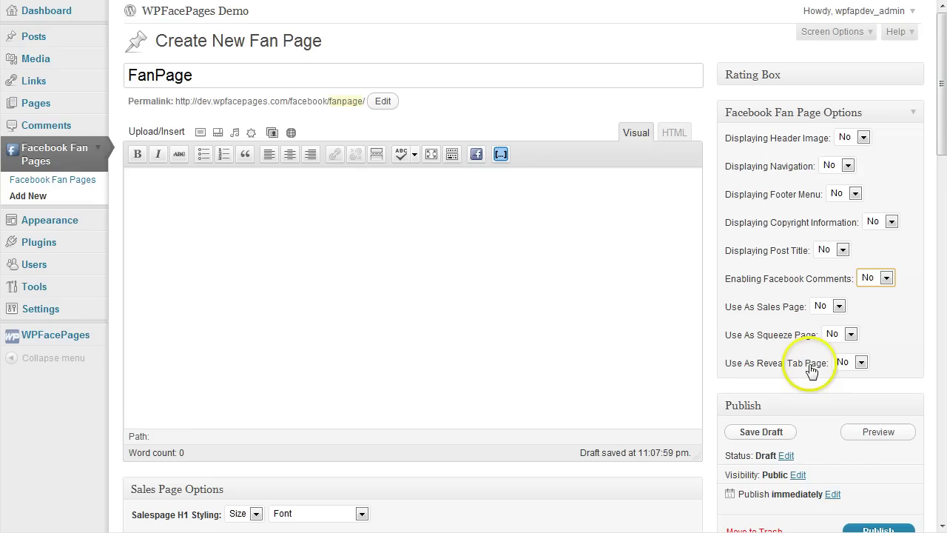
Set Use As Reveal Tab Page to Yes and publish the FanPage page
click(861, 362)
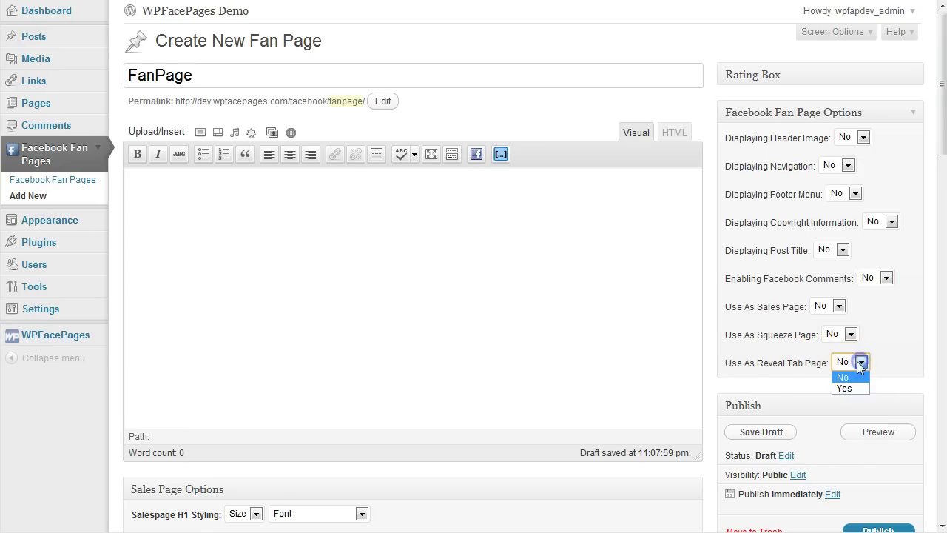
click(849, 388)
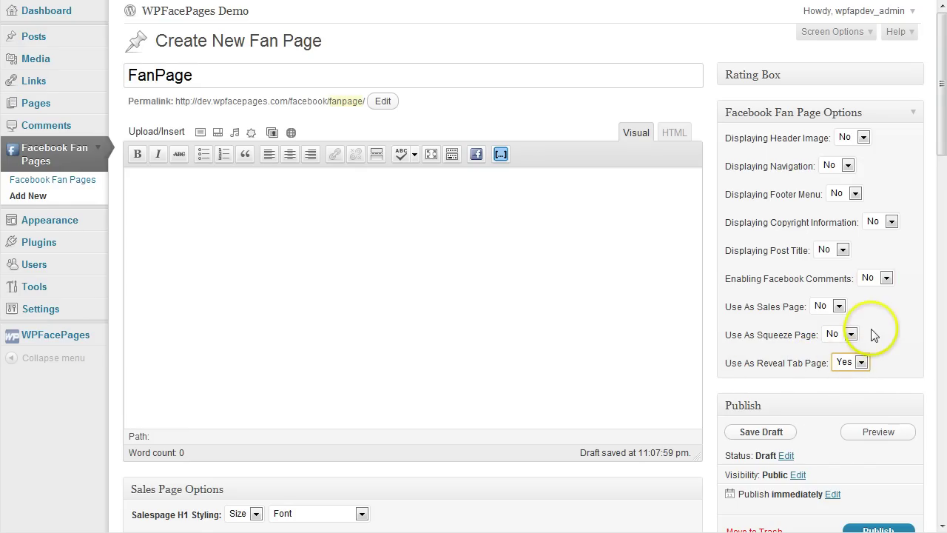
scroll(872, 335, down, 1)
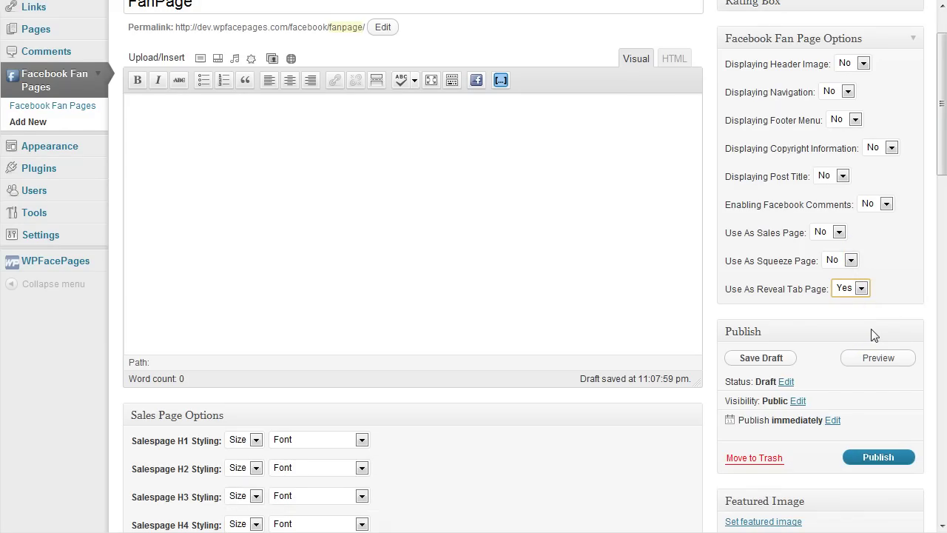
click(873, 455)
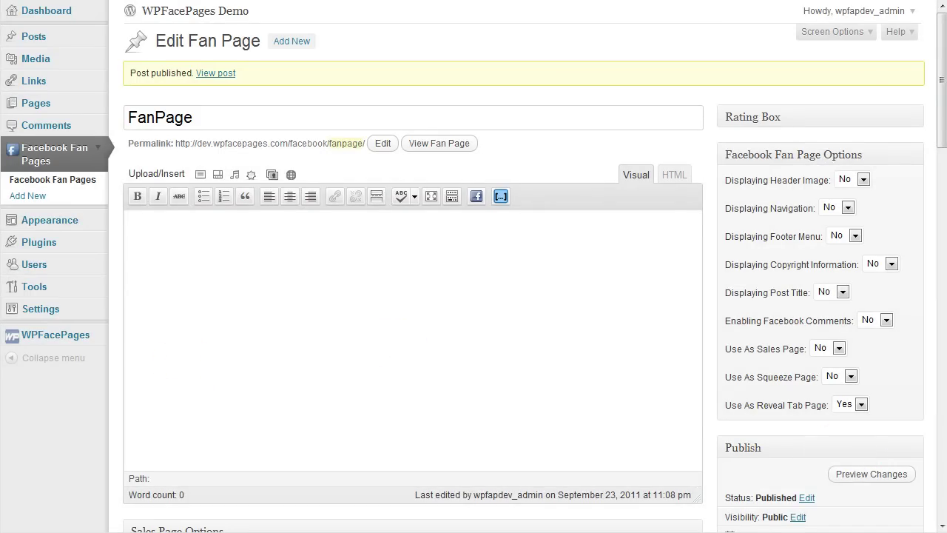
Copy the published page's full permalink into a new Notepad document beneath the label "FanPage:"
key(super)
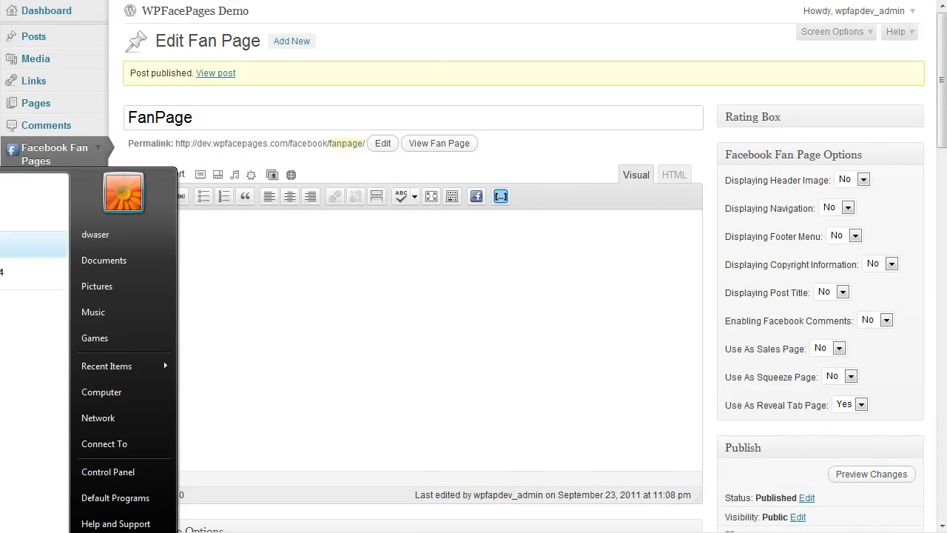
click(34, 244)
drag(626, 145, 365, 219)
drag(176, 143, 366, 143)
key(ctrl+c)
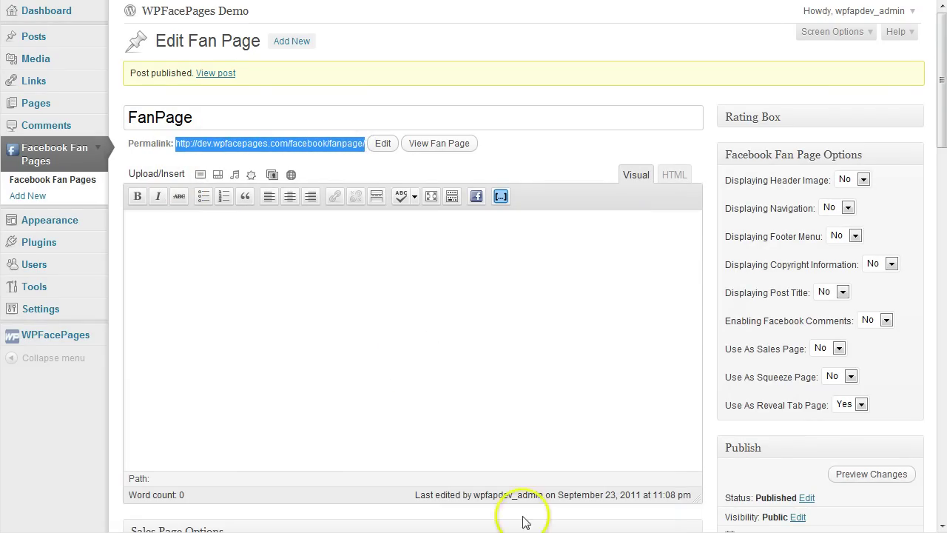
click(503, 355)
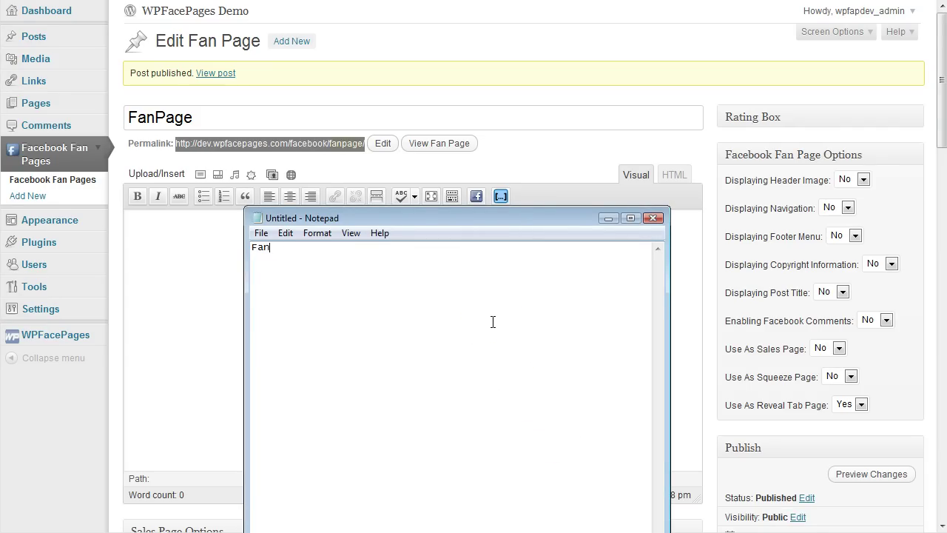
key(Return)
key(ctrl+v)
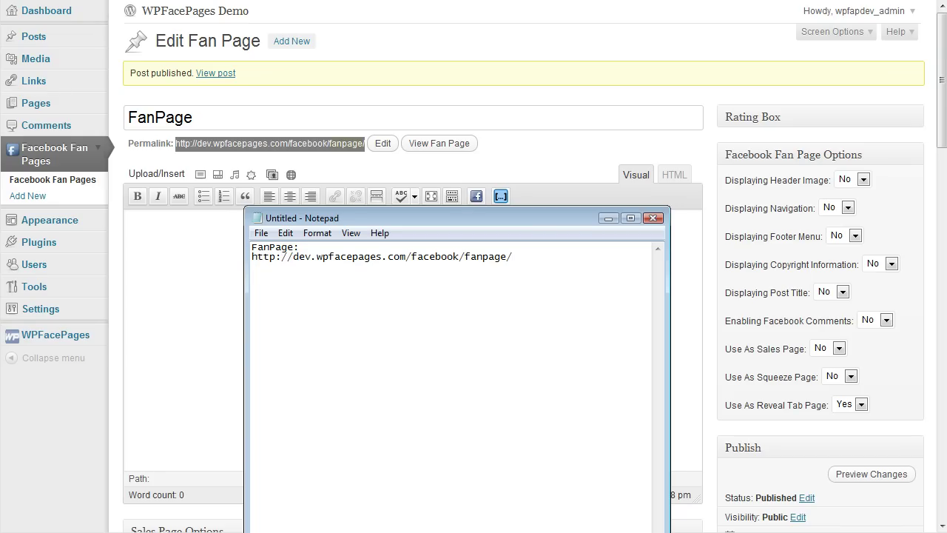
Start another new fan page in WordPress and title it Like Us
click(26, 195)
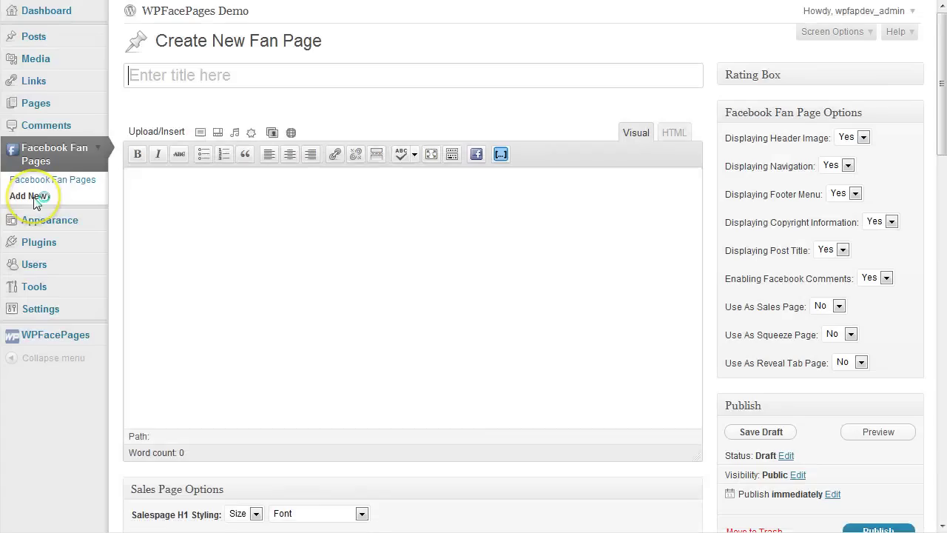
click(324, 256)
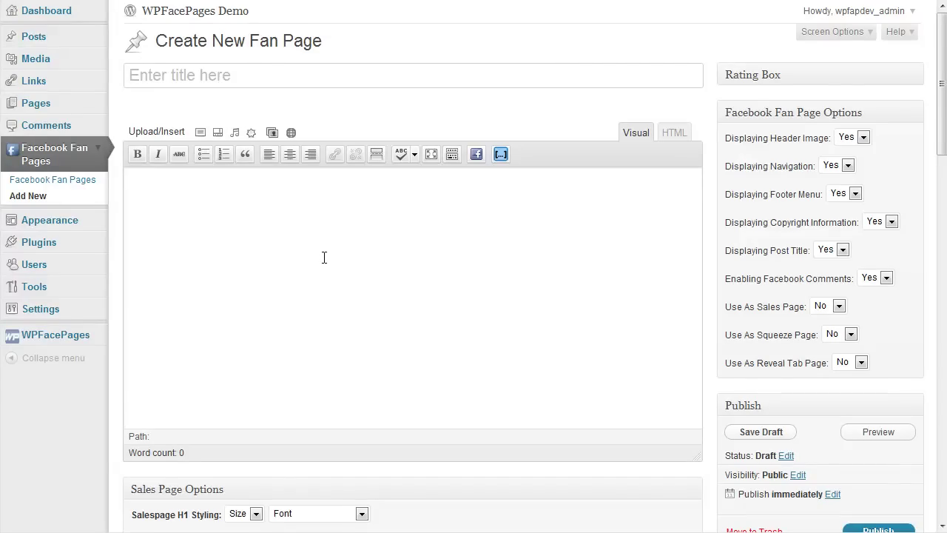
text(Like Us)
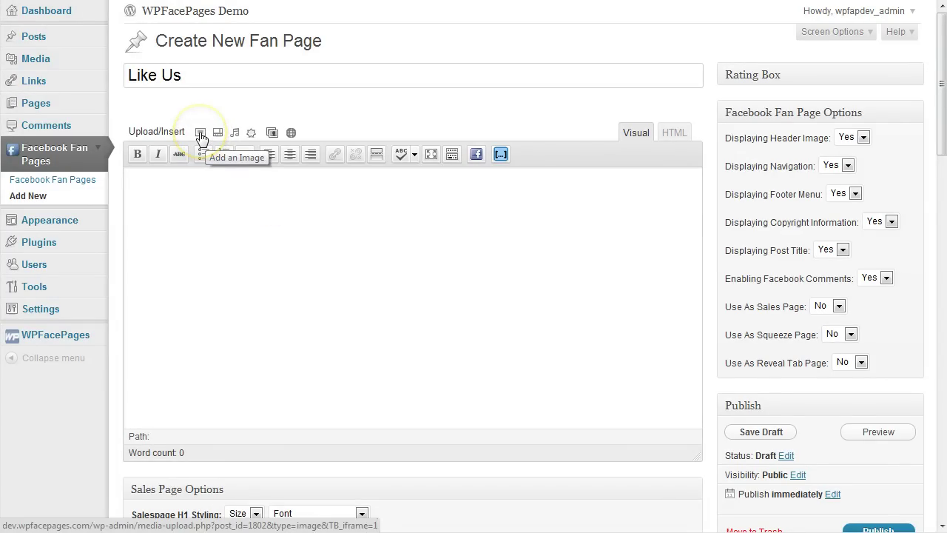
Set the display of header image, navigation, footer menu and copyright information to No for the Like Us page
click(863, 138)
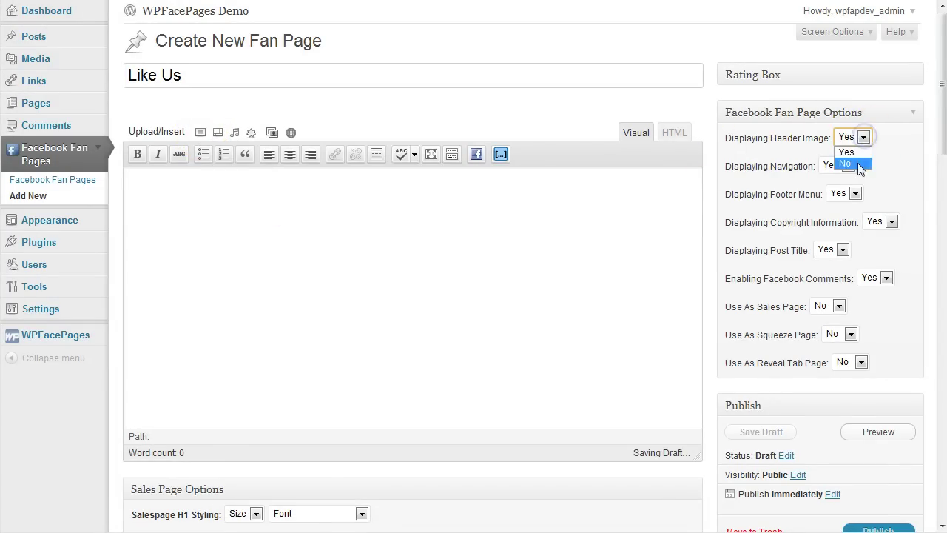
click(857, 162)
click(849, 165)
click(830, 192)
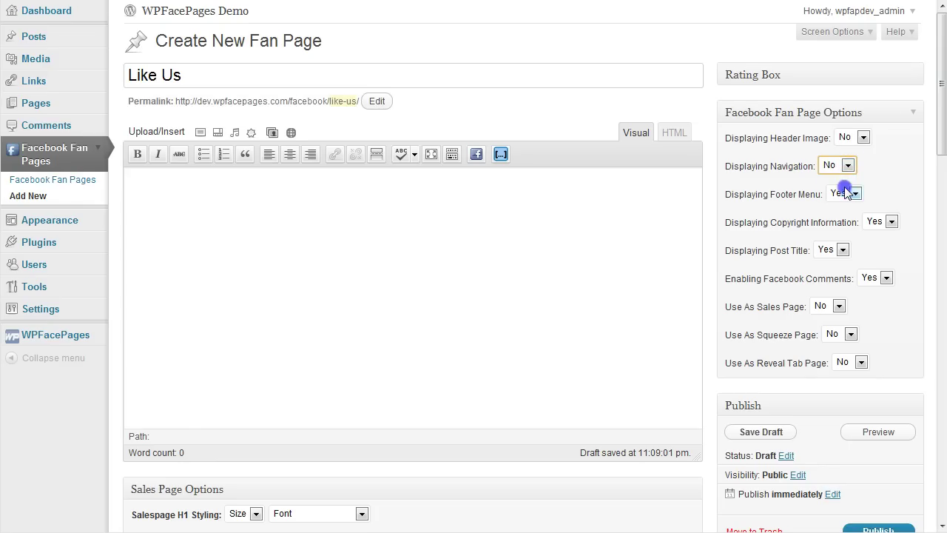
click(855, 193)
click(851, 220)
click(892, 222)
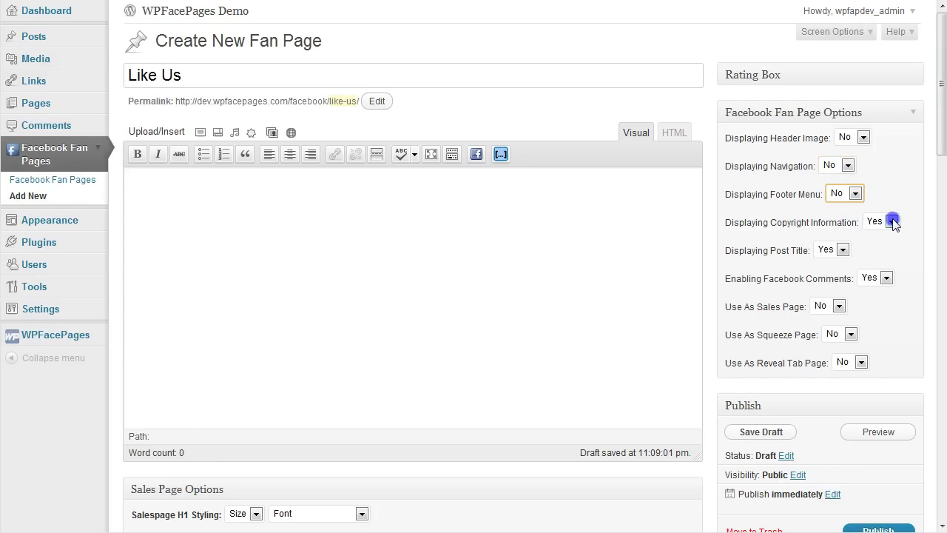
click(879, 244)
Set displaying the post title and enabling Facebook comments to No for the Like Us page
click(843, 250)
click(839, 273)
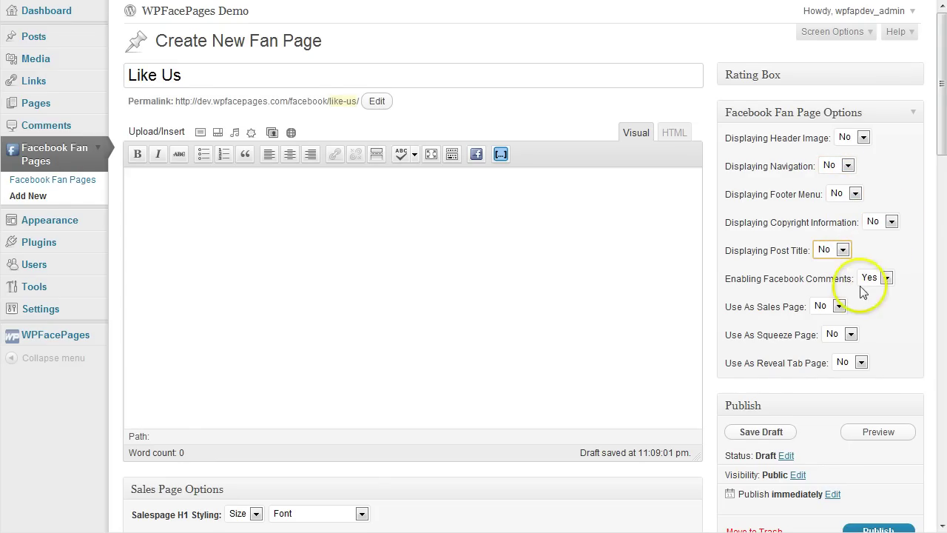
click(886, 278)
click(869, 305)
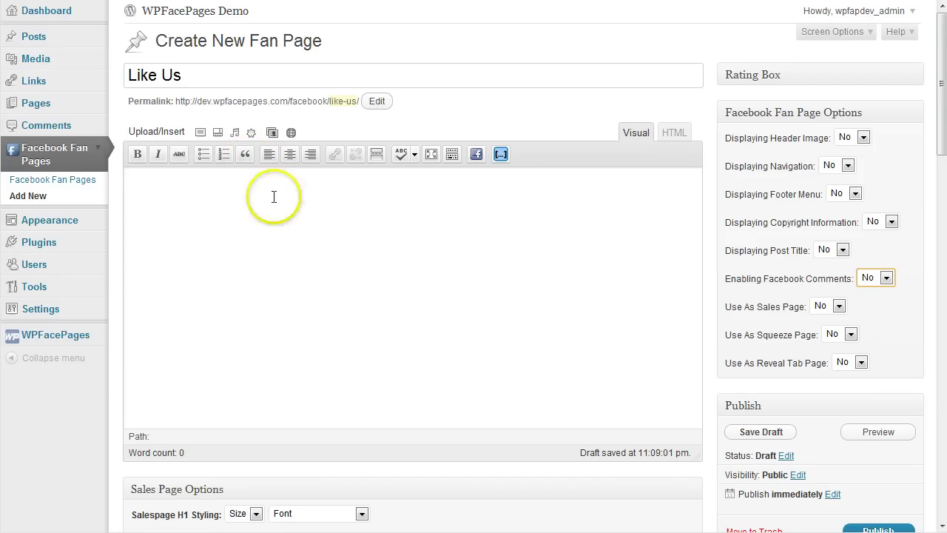
Upload the like_us image from the computer's images folder for use in the page content
click(200, 136)
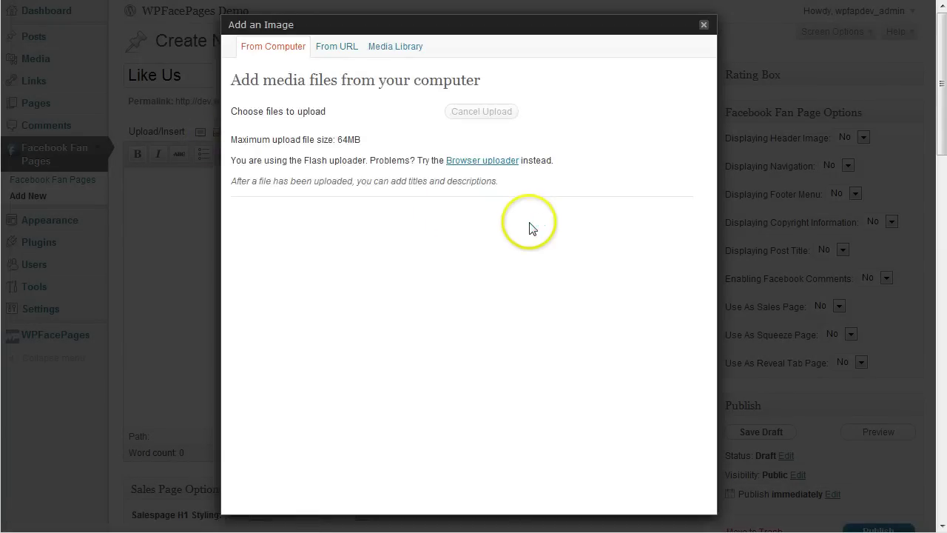
click(380, 116)
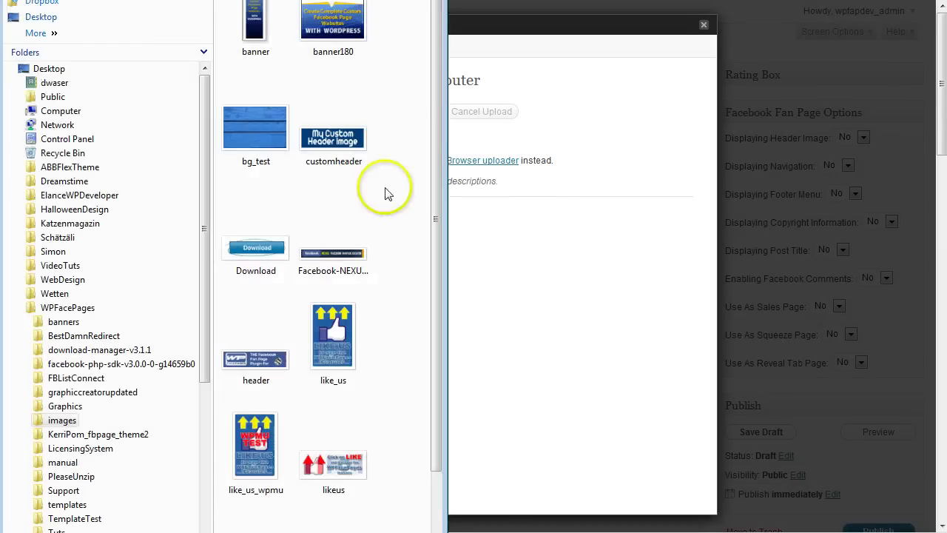
double_click(331, 333)
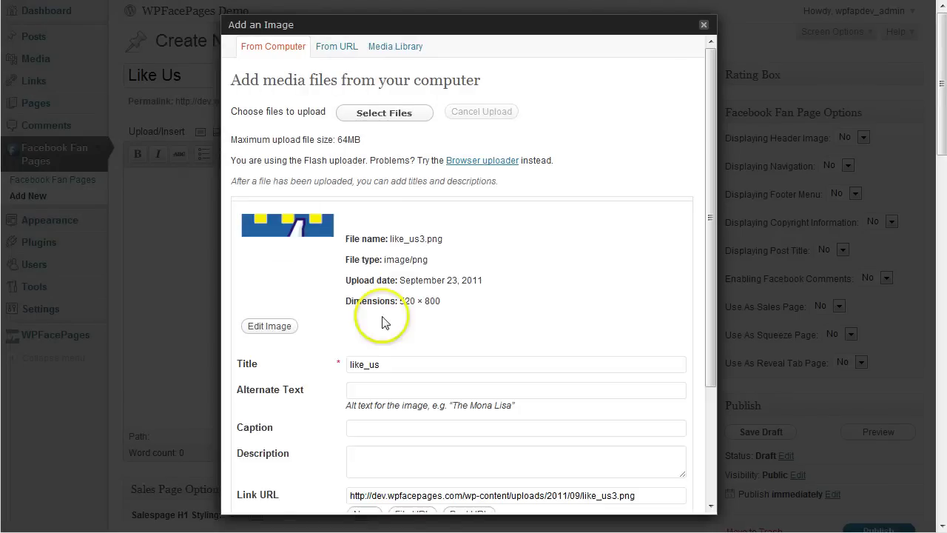
Insert the uploaded like_us image into the page content at full size, 520 × 800
scroll(611, 229, down, 5)
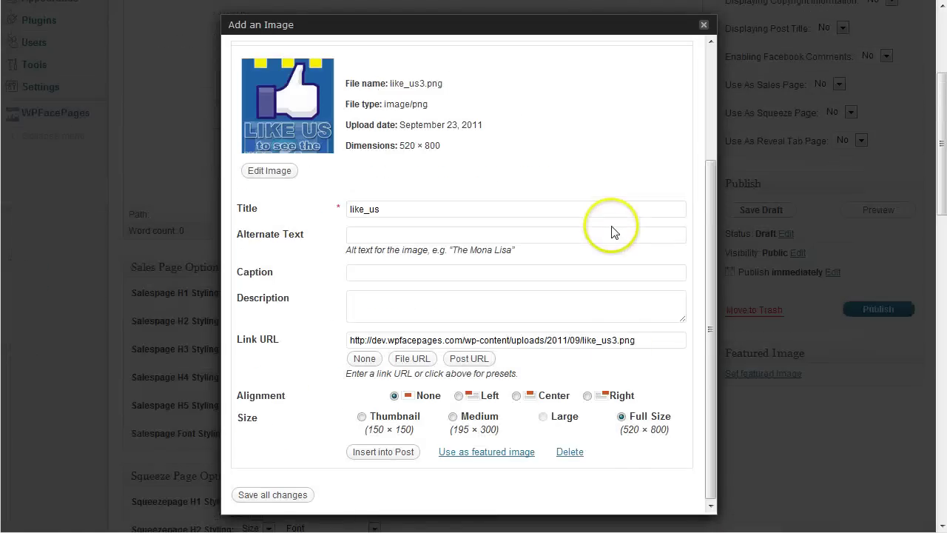
click(626, 431)
drag(626, 430, 633, 435)
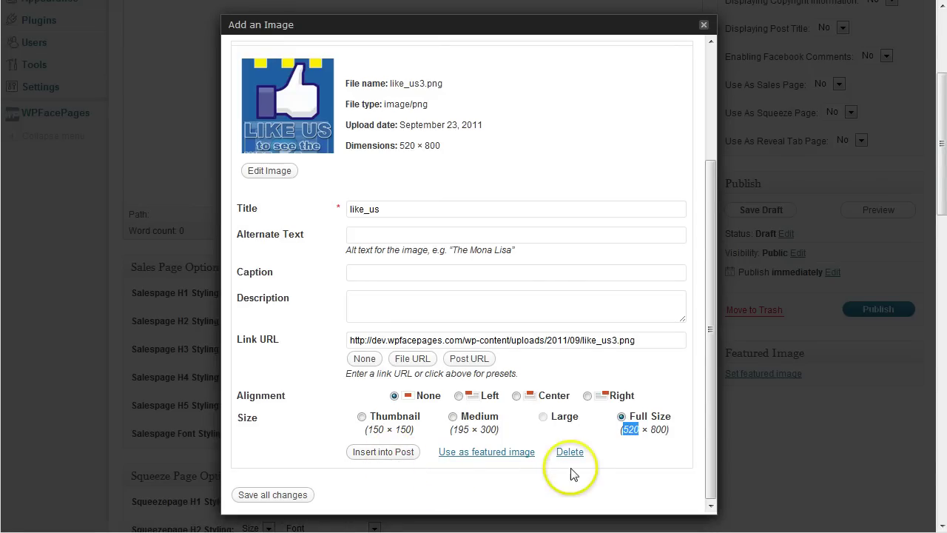
click(389, 454)
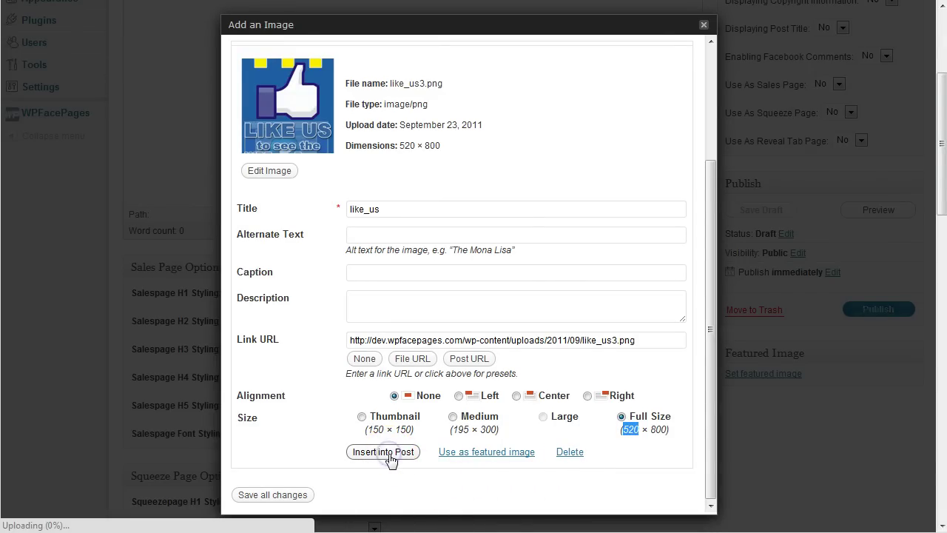
scroll(459, 437, up, 1)
scroll(523, 370, up, 2)
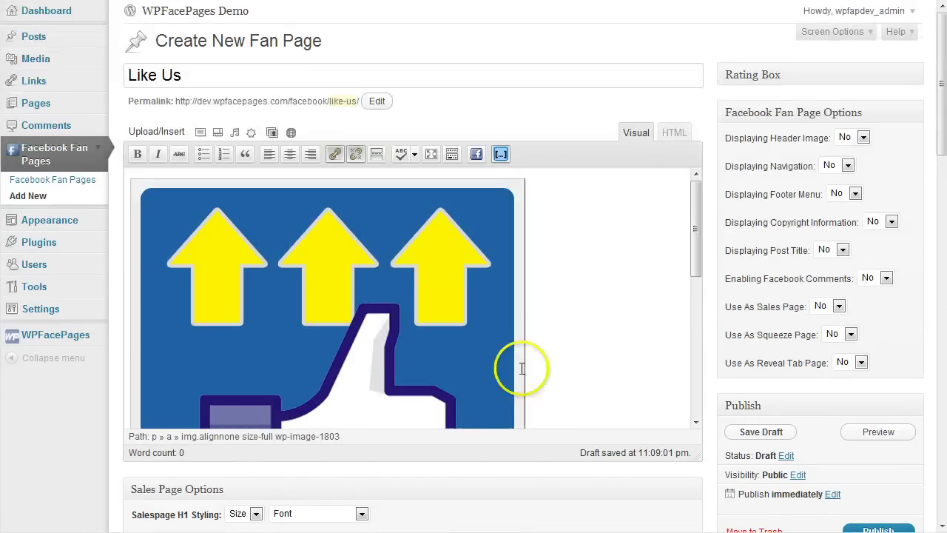
Publish the Like Us fan page with its image, leaving Use As Reveal Tab Page at No
drag(691, 222, 675, 199)
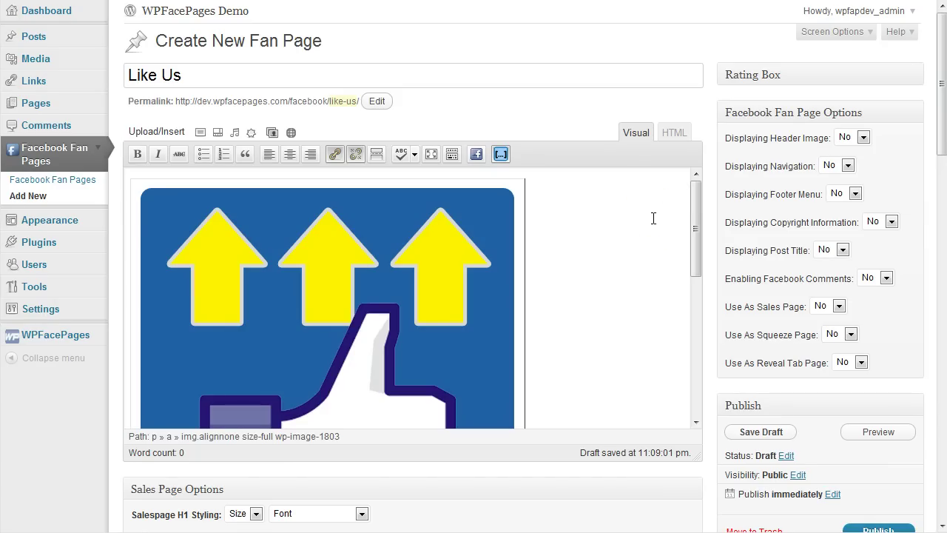
scroll(909, 329, down, 1)
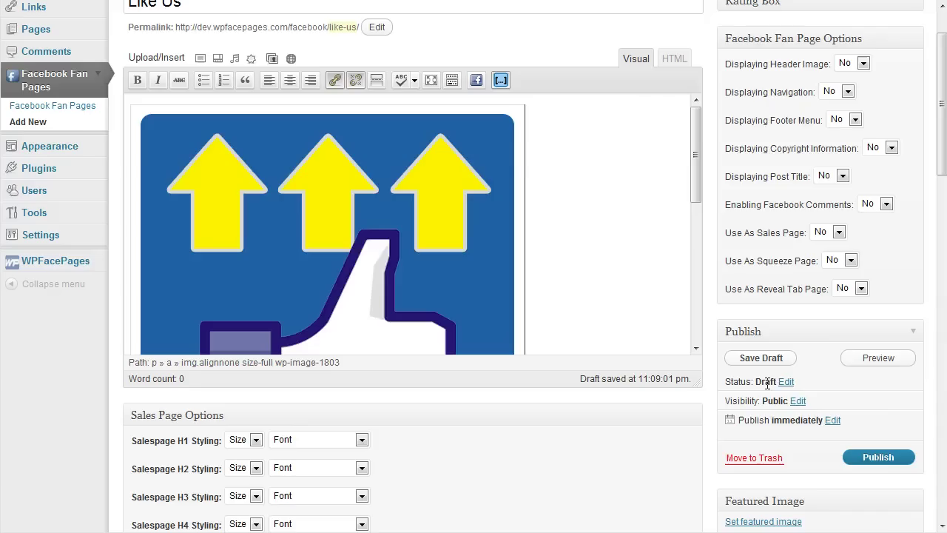
click(883, 458)
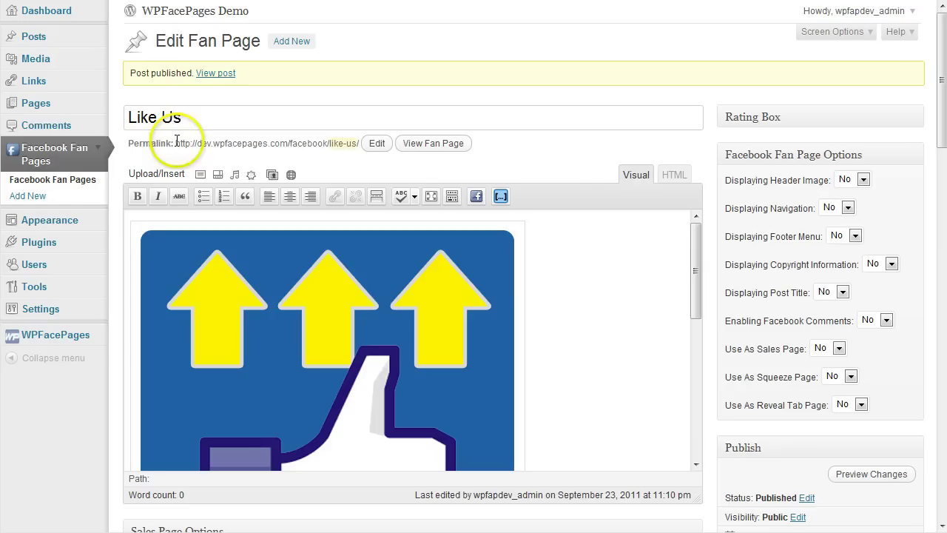
Copy the Like Us page's permalink into the Notepad document beneath a new label "Like Us:"
drag(176, 141, 356, 144)
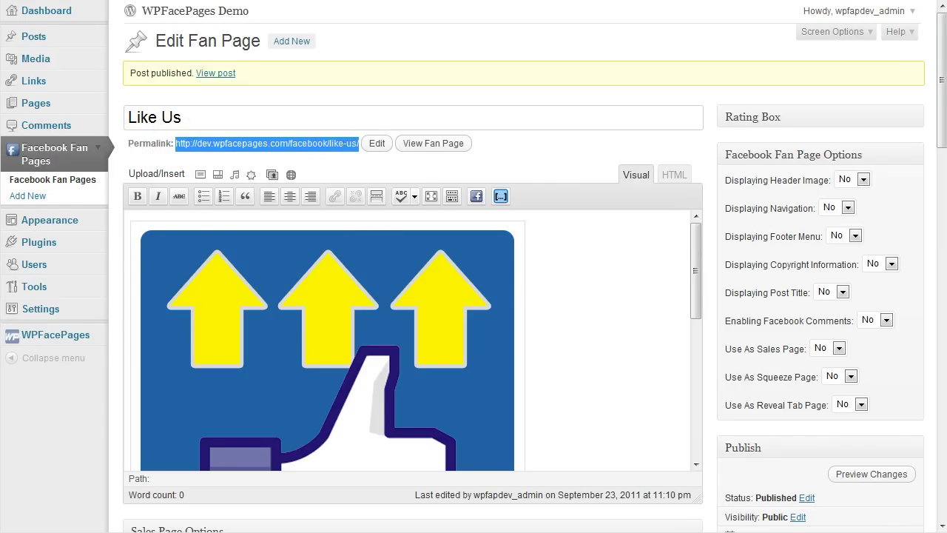
key(alt+Tab)
text(L)
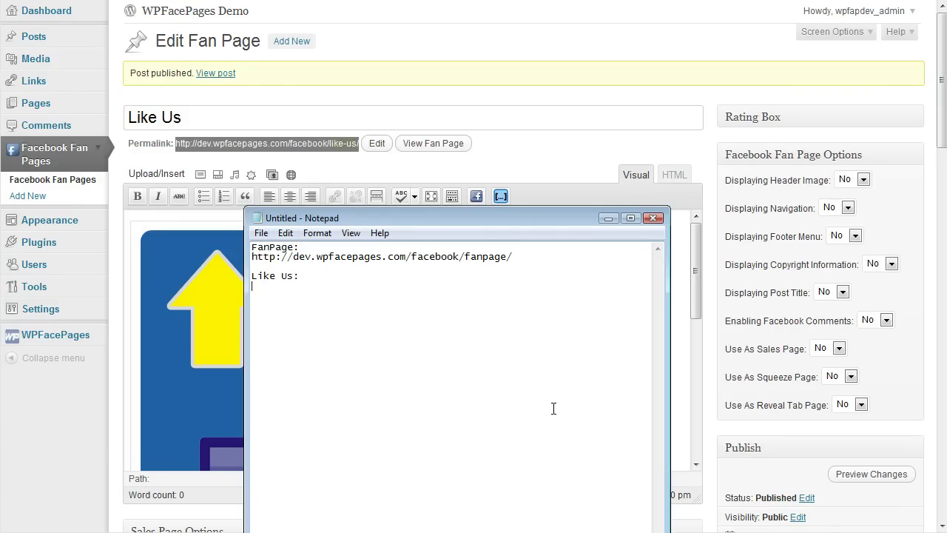
key(Return)
text(http://dev.wpfacepages.com/facebook/like-us/)
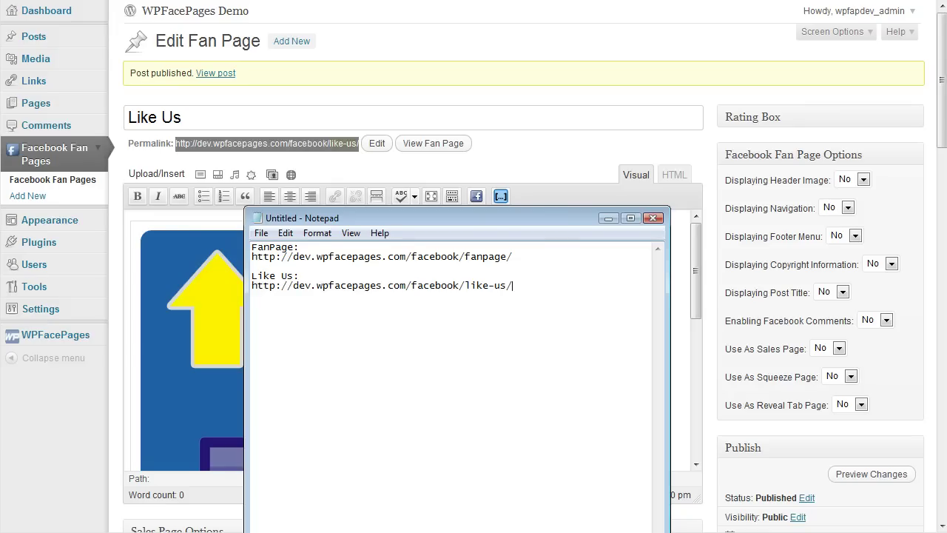
Start a new Facebook fan page and title it "Welcome"
click(518, 165)
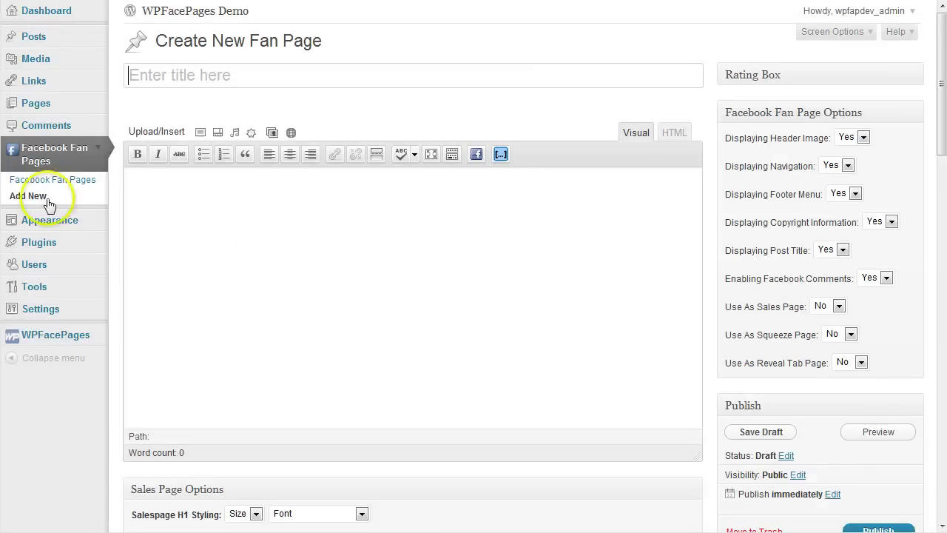
click(400, 252)
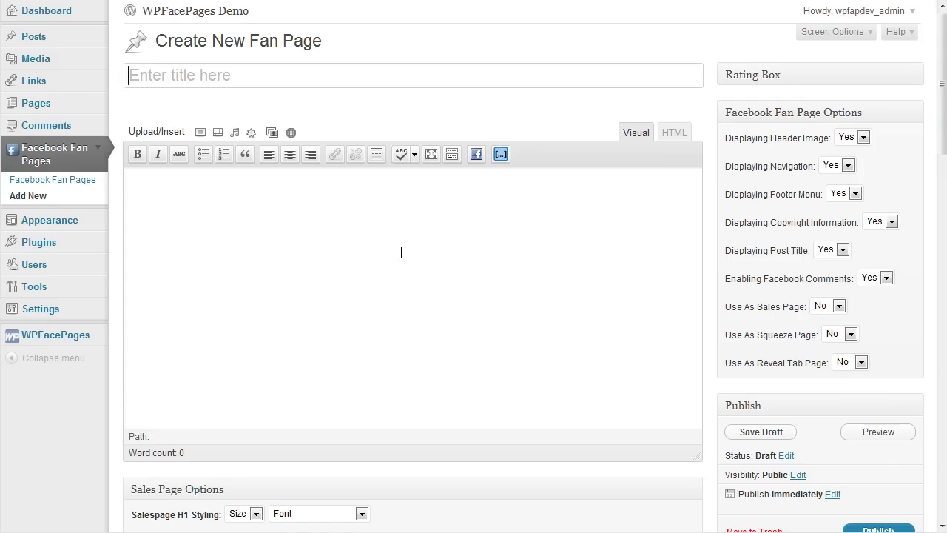
text(Welcom)
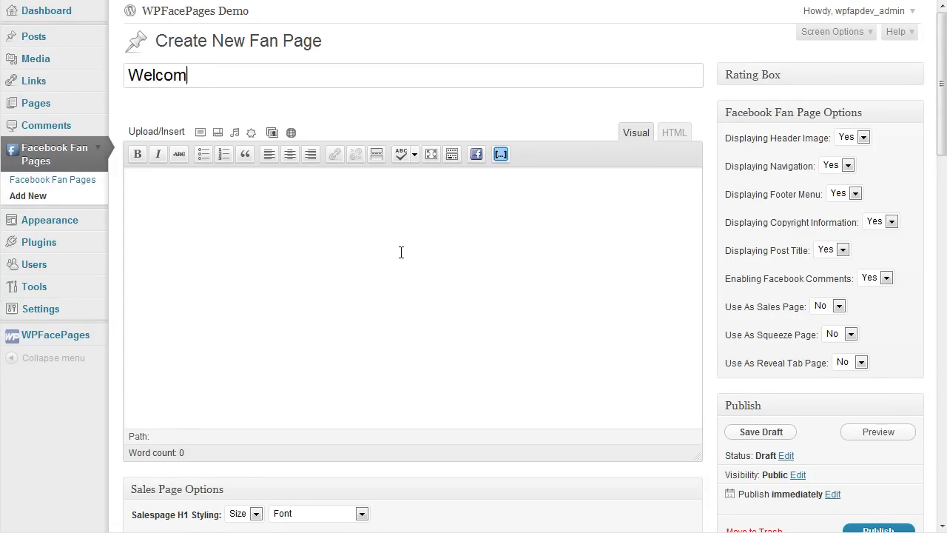
text(e)
drag(434, 256, 502, 249)
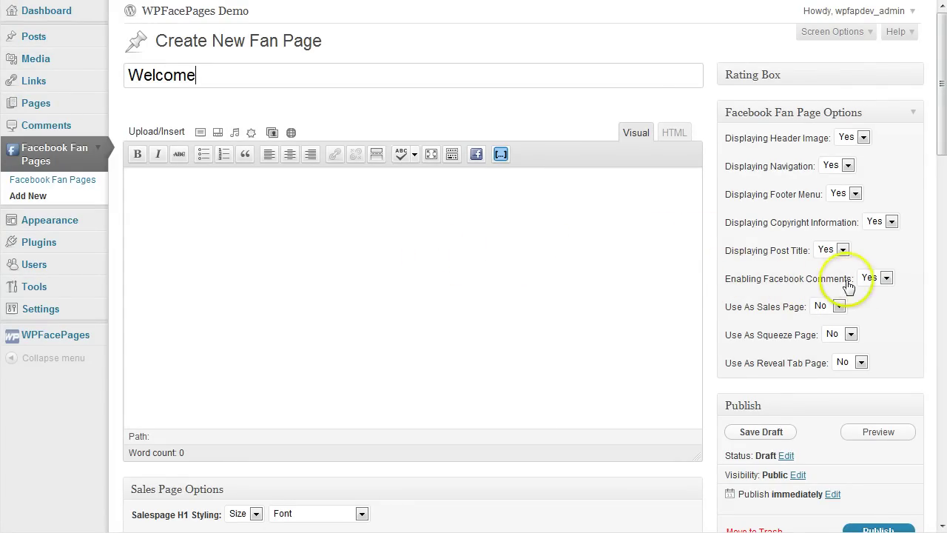
Set Enabling Facebook Comments and Displaying Post Title to No for the Welcome page
click(886, 278)
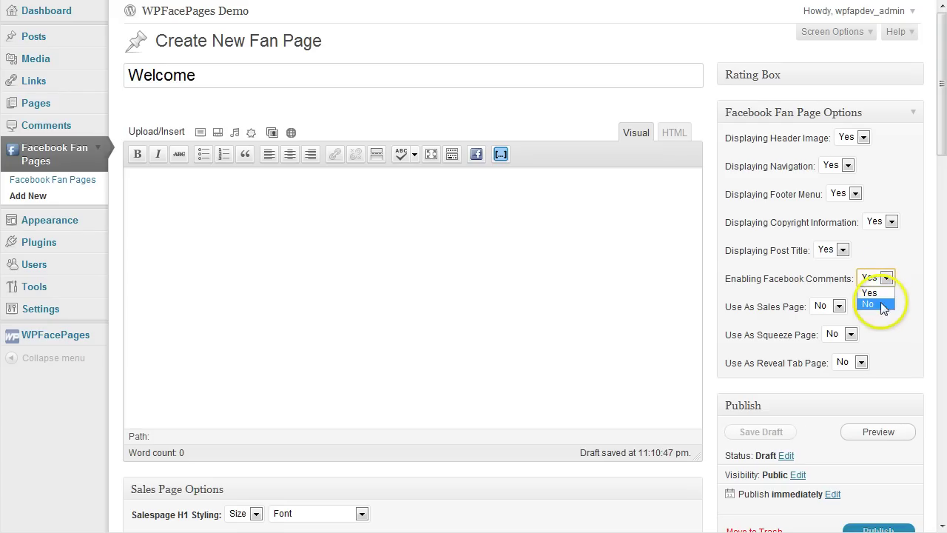
click(880, 303)
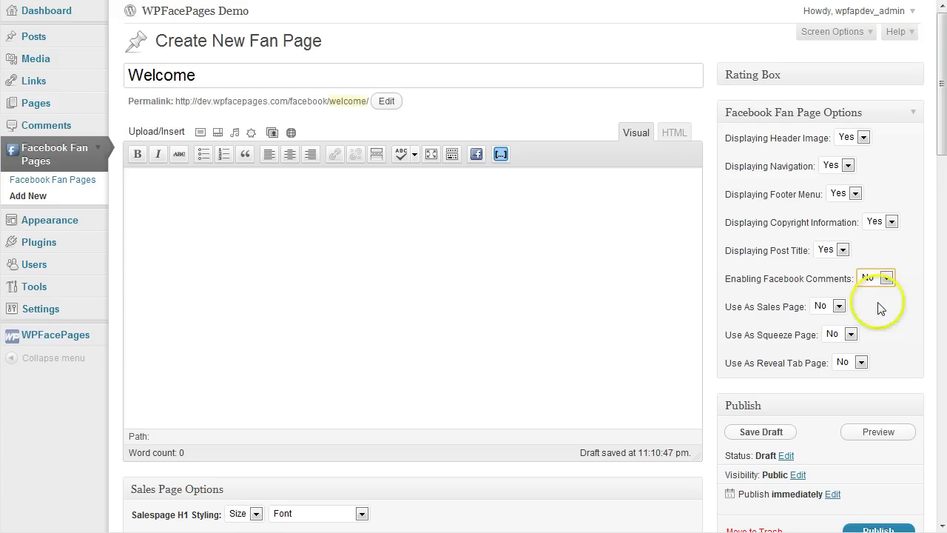
click(225, 222)
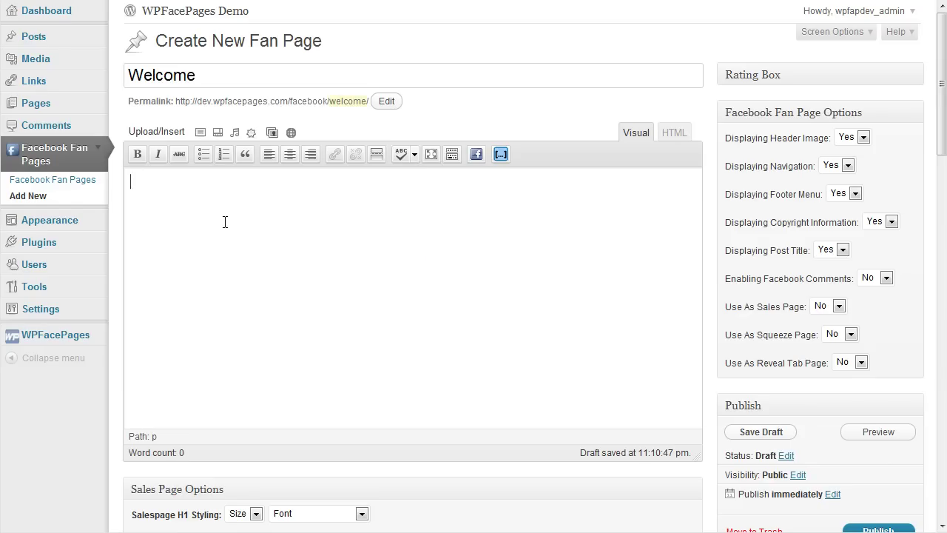
click(834, 249)
click(842, 275)
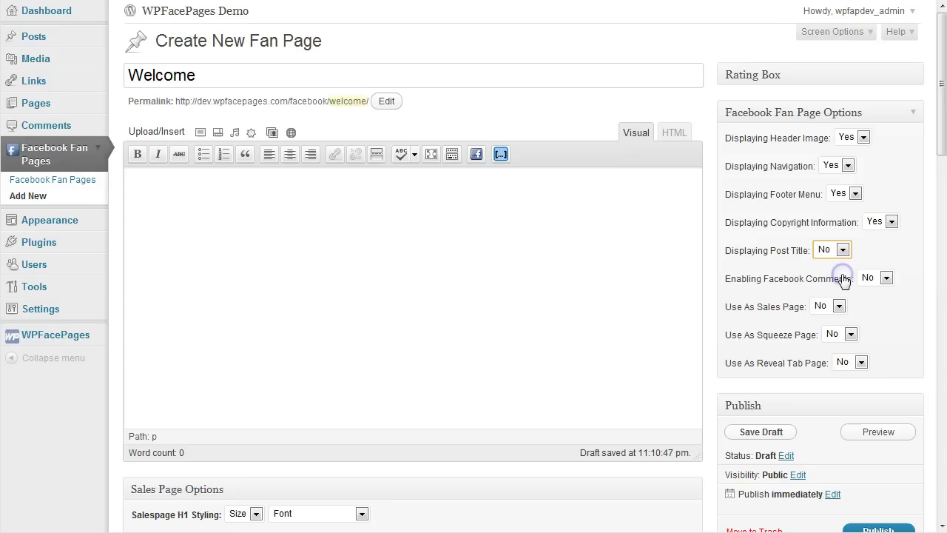
Write "Welcome to our Fan Page." as the page content and publish the Welcome fan page
click(301, 245)
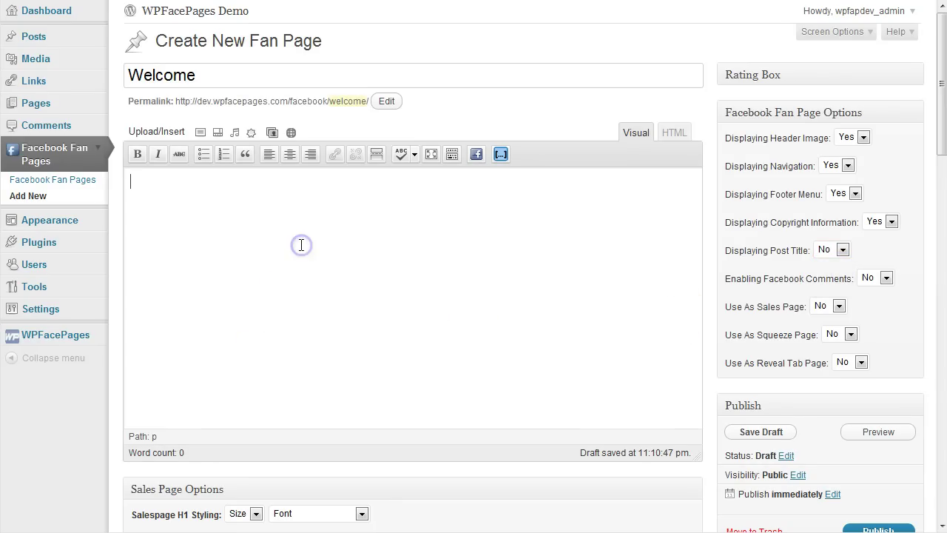
text(Welcome to our Fan Page)
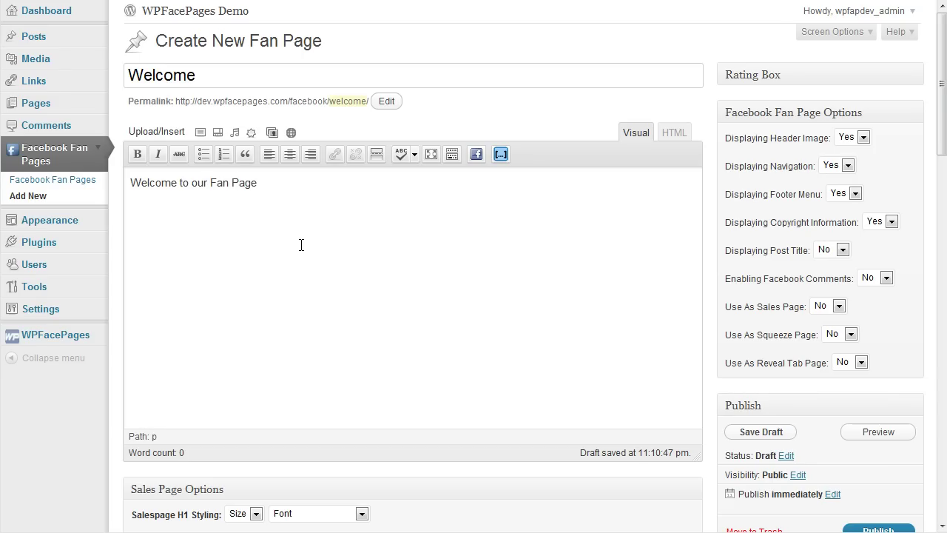
text(.)
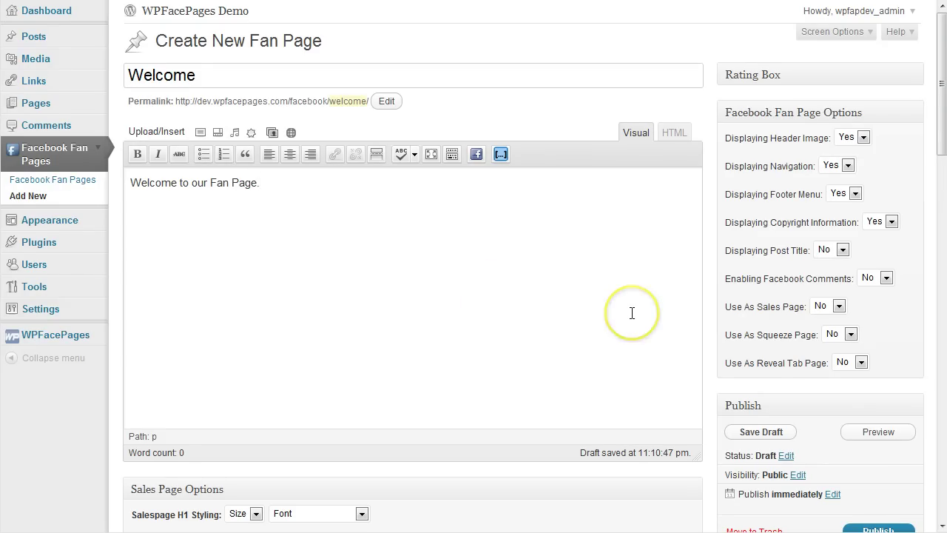
scroll(632, 313, down, 1)
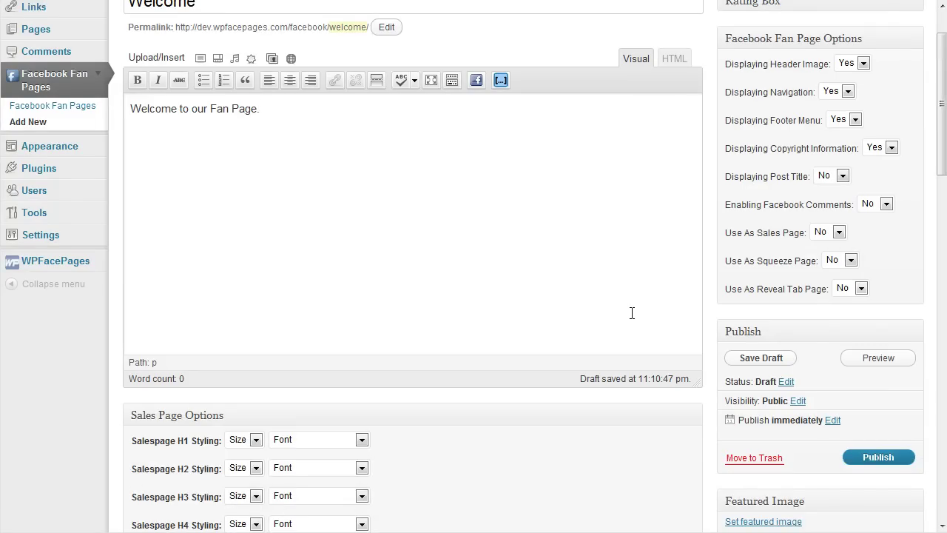
click(878, 457)
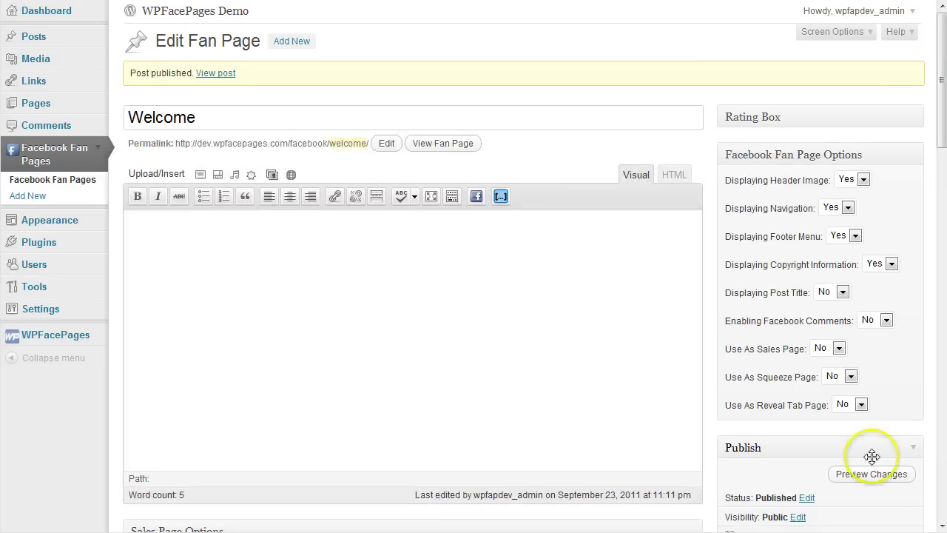
Copy the Welcome page's permalink into the Notepad document beneath a new label "Welcome Page:"
drag(176, 143, 370, 143)
key(ctrl+c)
key(alt+Tab)
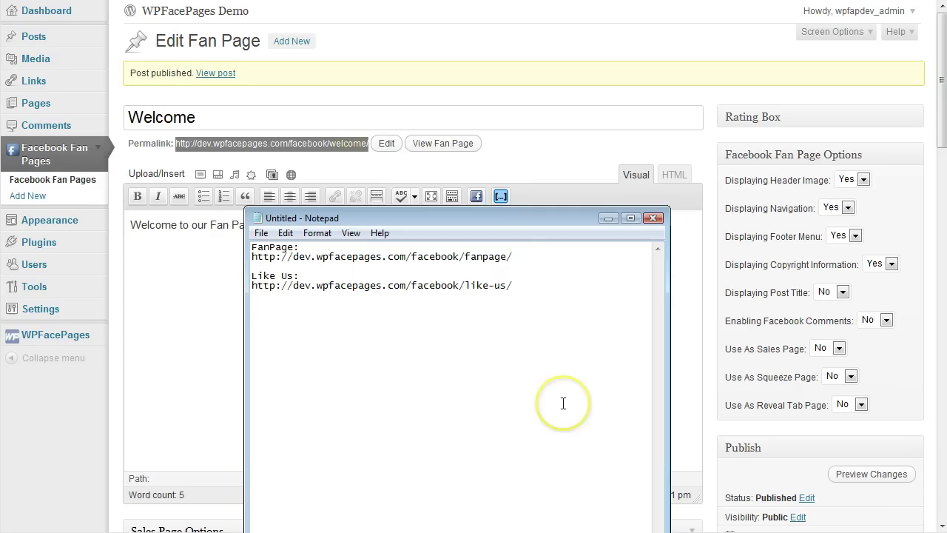
click(563, 404)
text(Welcome Page)
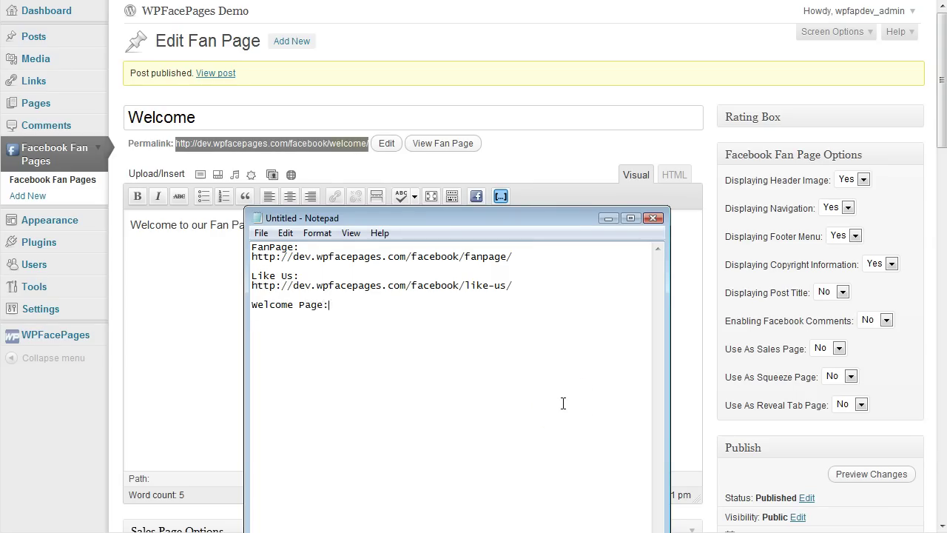
text(:)
key(Return)
key(ctrl+v)
click(539, 373)
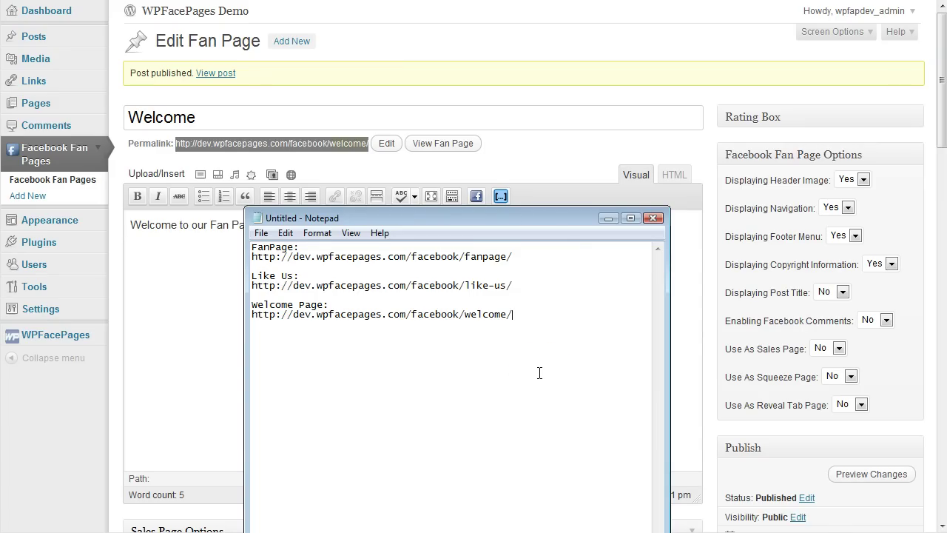
Resave the WordPress permalink settings with the custom structure /%postname%/
click(188, 338)
click(188, 317)
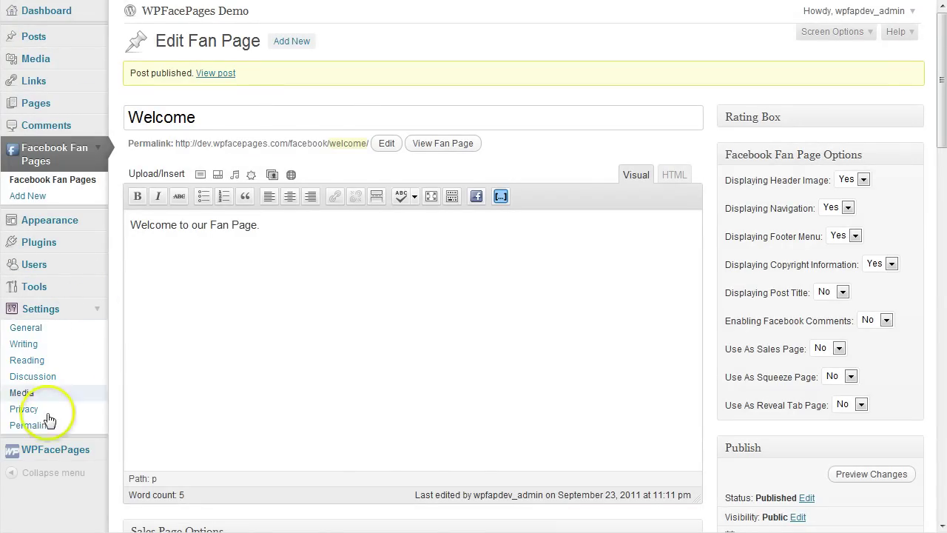
click(42, 424)
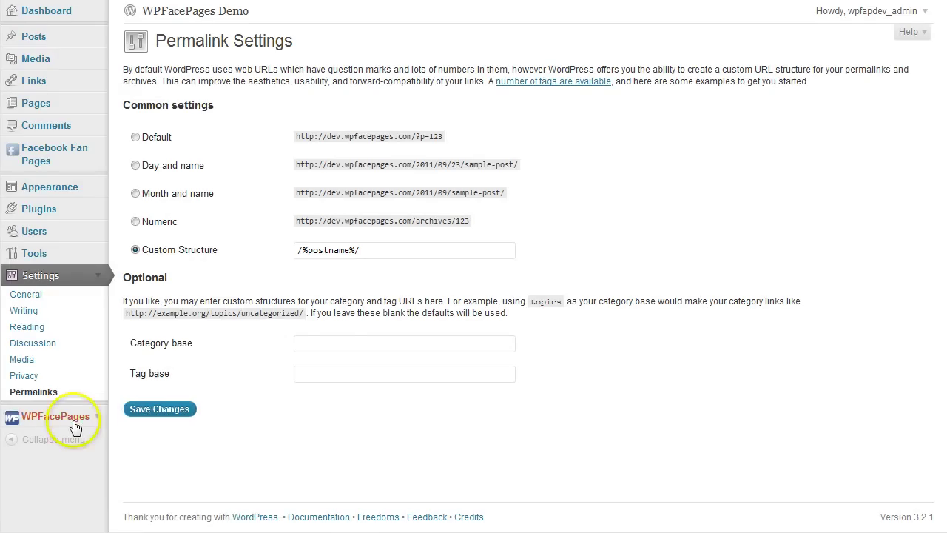
click(157, 411)
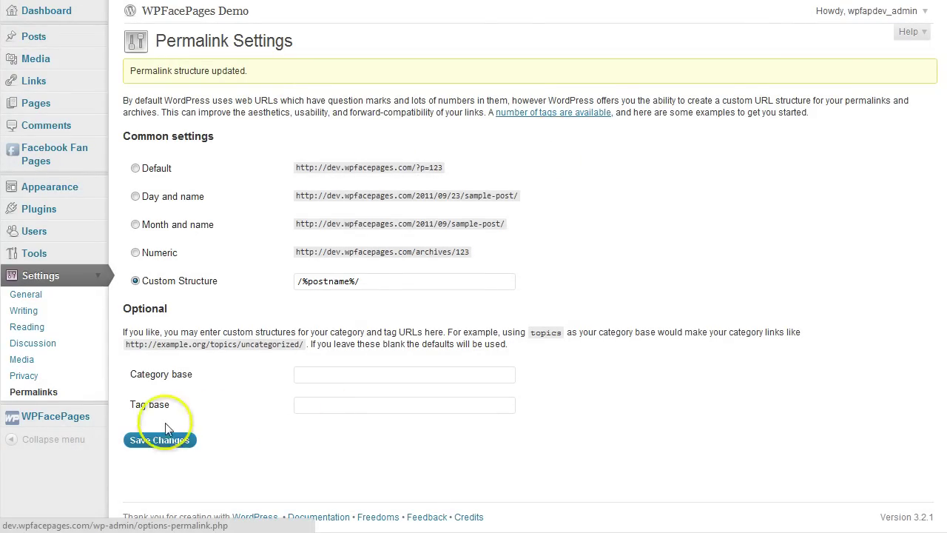
Open the WPFacePages plugin's Fan Page Settings and locate the Fan Page Reveal Tab URL and Fan Page Landing URL fields
click(99, 280)
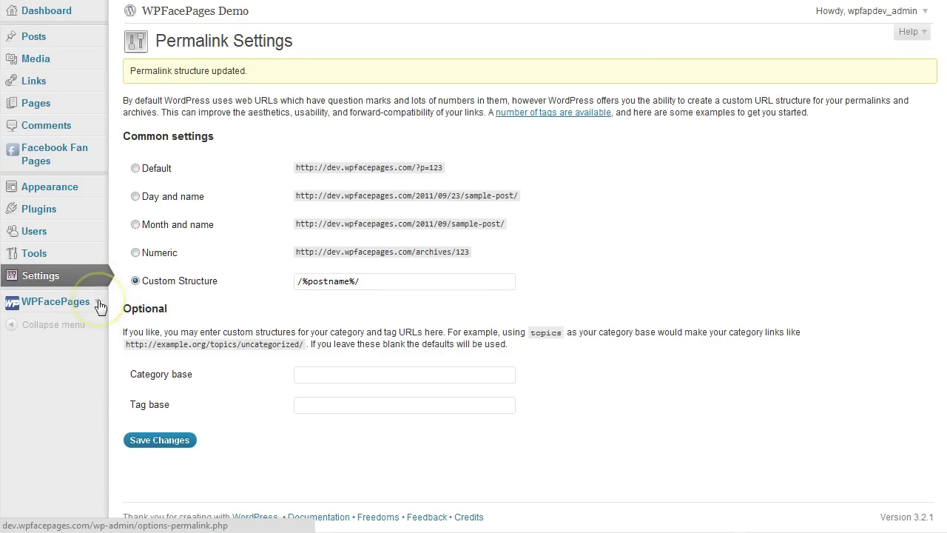
click(99, 304)
click(47, 322)
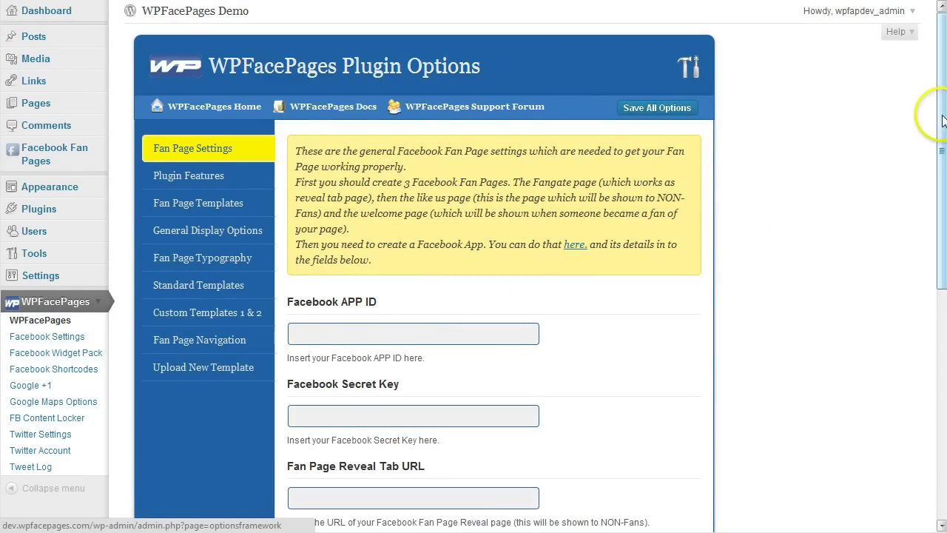
drag(941, 116, 942, 235)
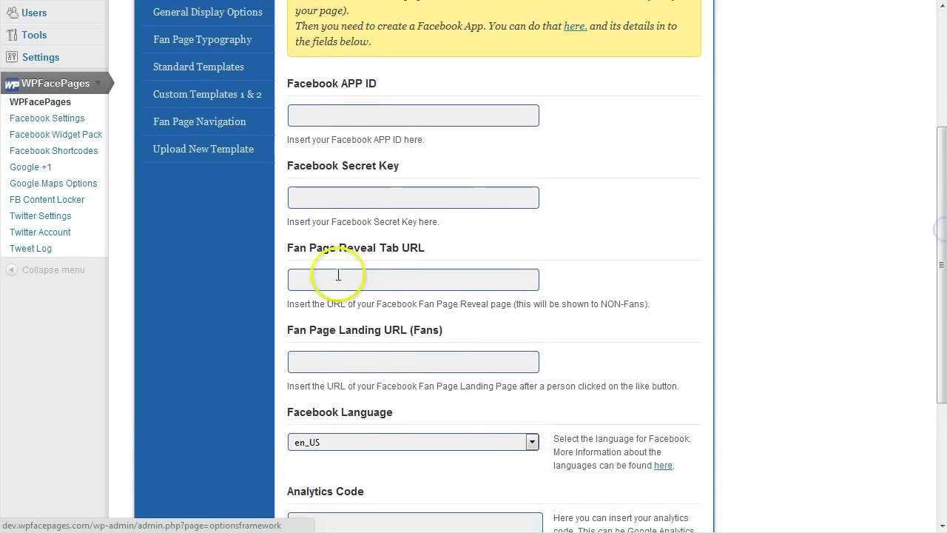
drag(288, 247, 433, 247)
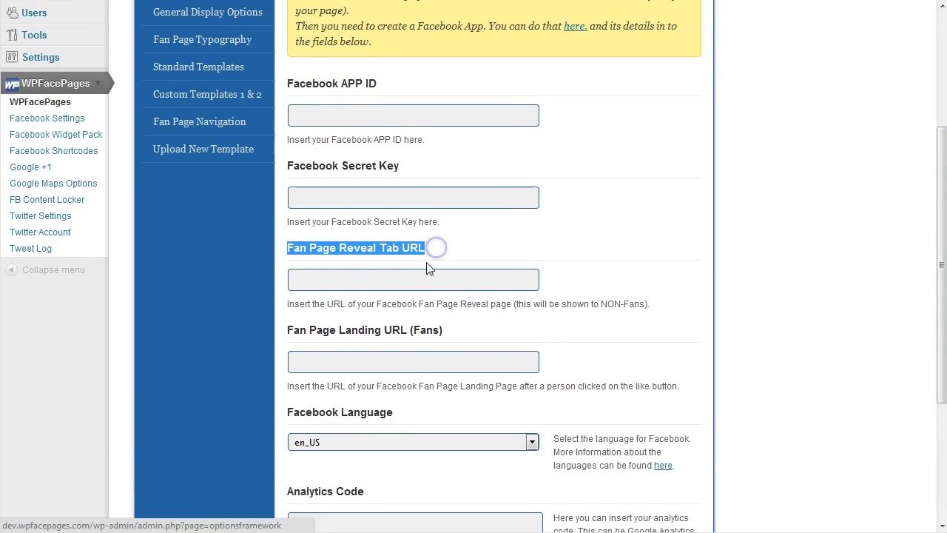
drag(287, 330, 453, 332)
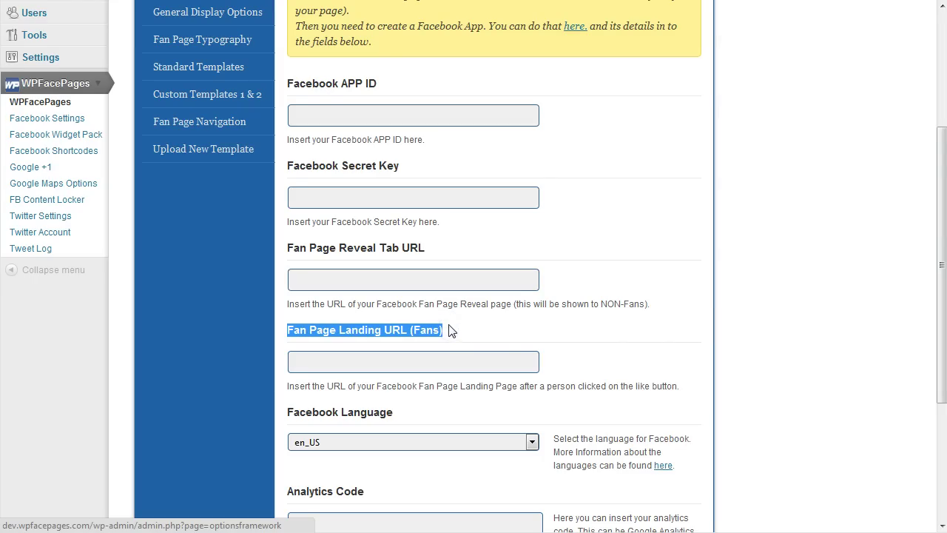
click(451, 330)
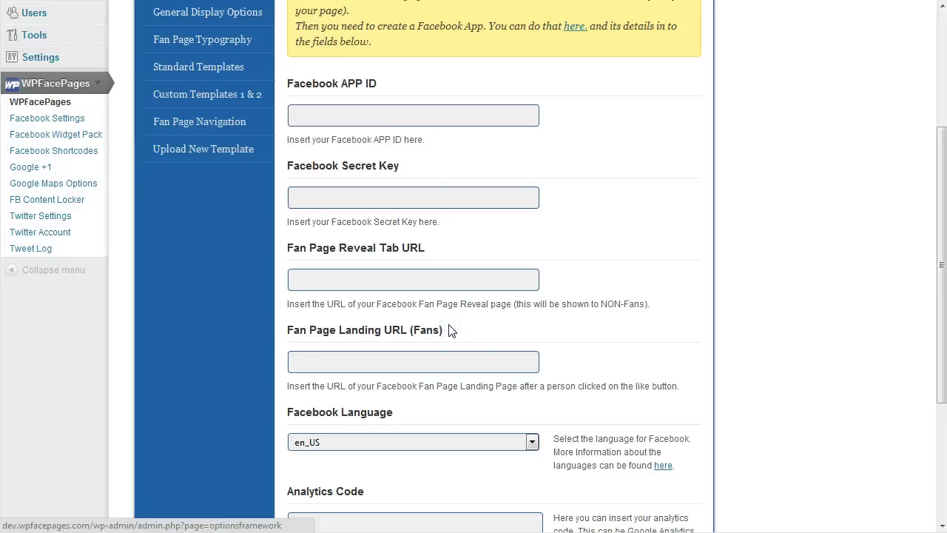
Copy the Like Us permalink from Notepad into the Fan Page Reveal Tab URL setting
click(564, 449)
key(alt+Tab)
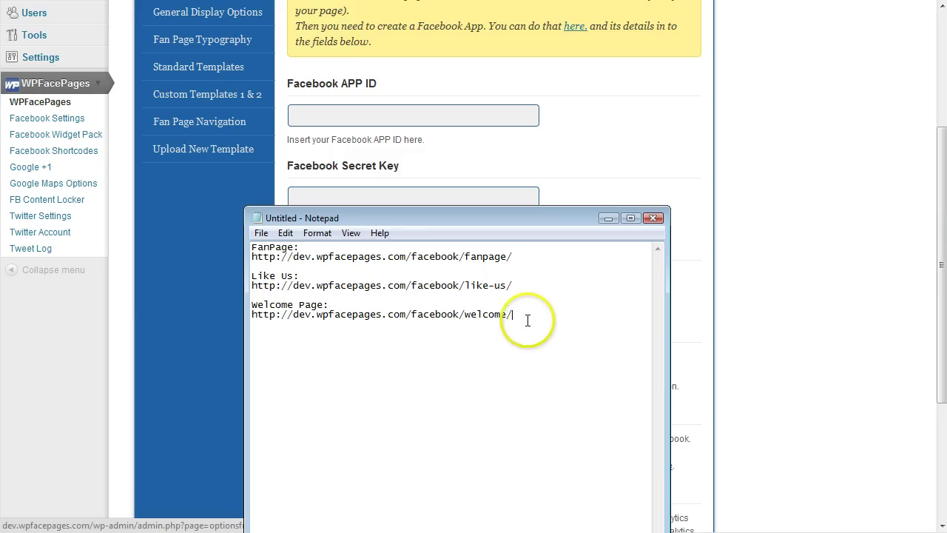
drag(513, 285, 251, 284)
key(ctrl+c)
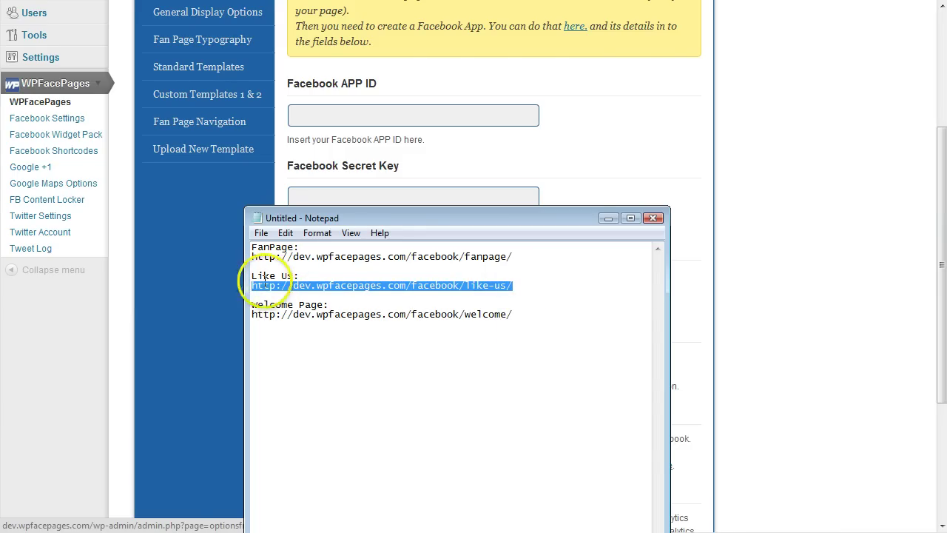
click(745, 298)
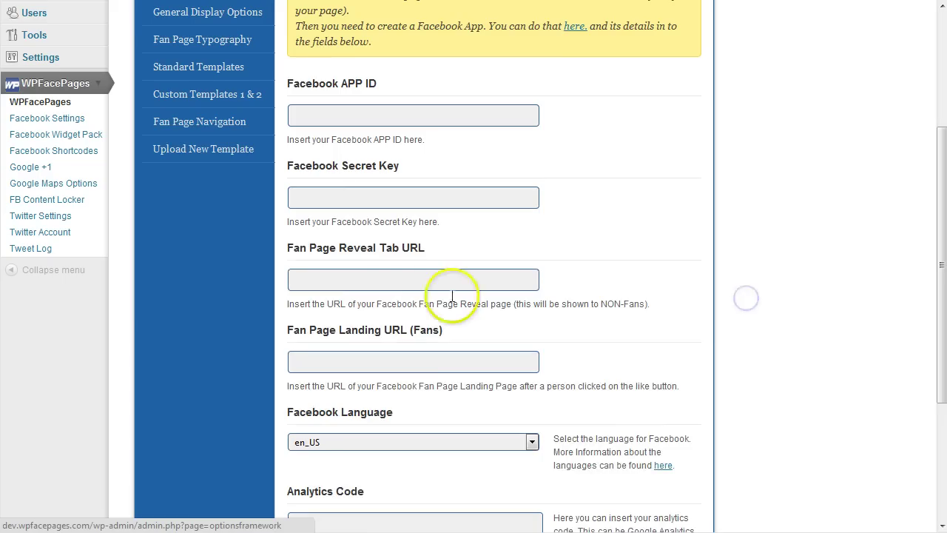
click(380, 276)
key(ctrl+v)
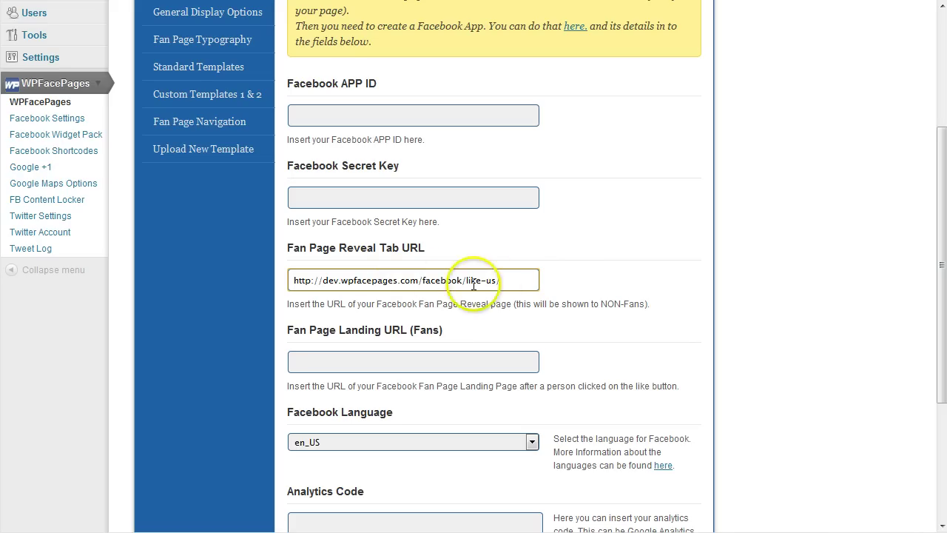
click(294, 280)
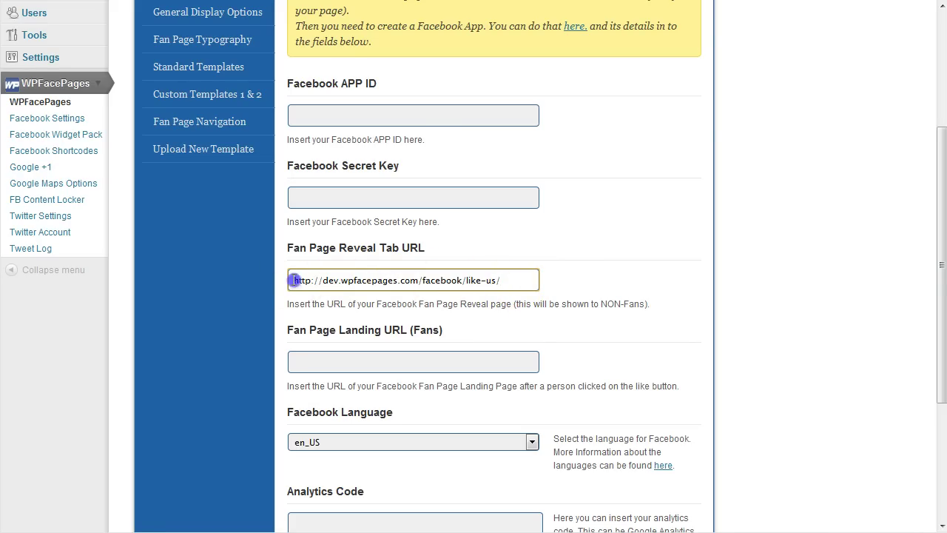
click(517, 278)
Copy the Welcome Page permalink from Notepad into the Fan Page Landing URL (Fans) setting
key(alt+Tab)
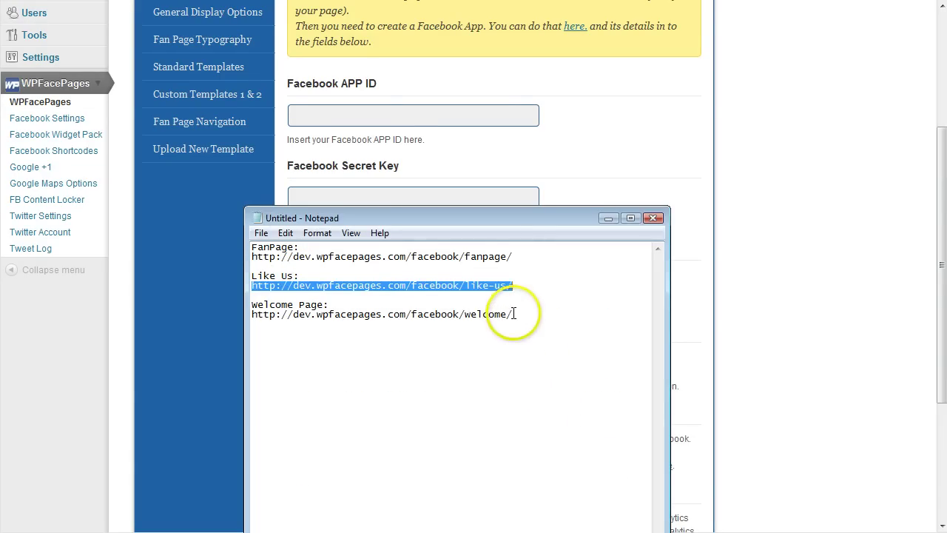
drag(513, 314, 249, 314)
key(ctrl+c)
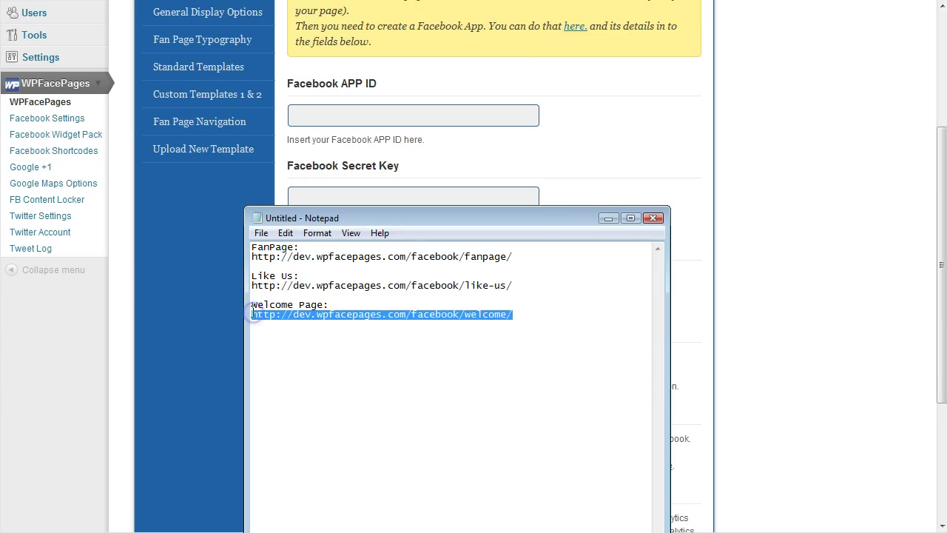
click(770, 352)
click(374, 361)
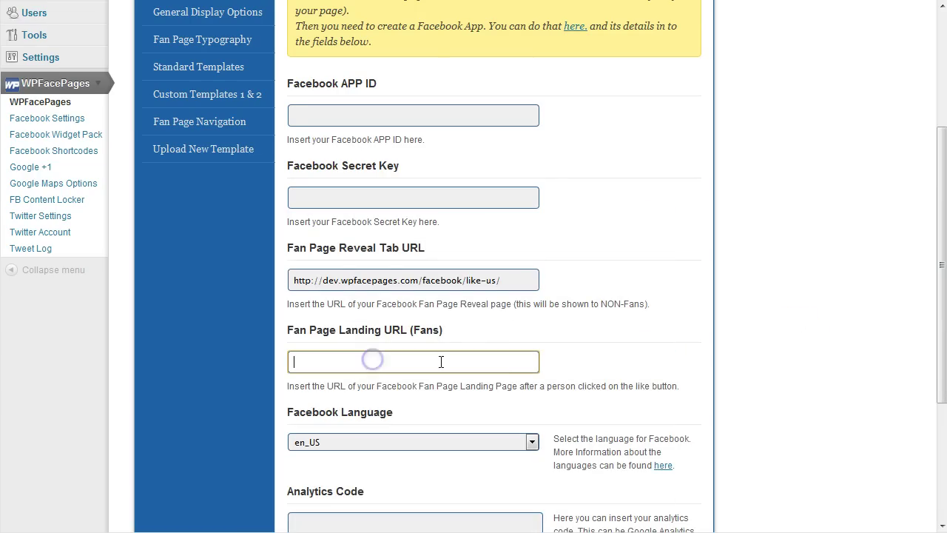
key(ctrl+v)
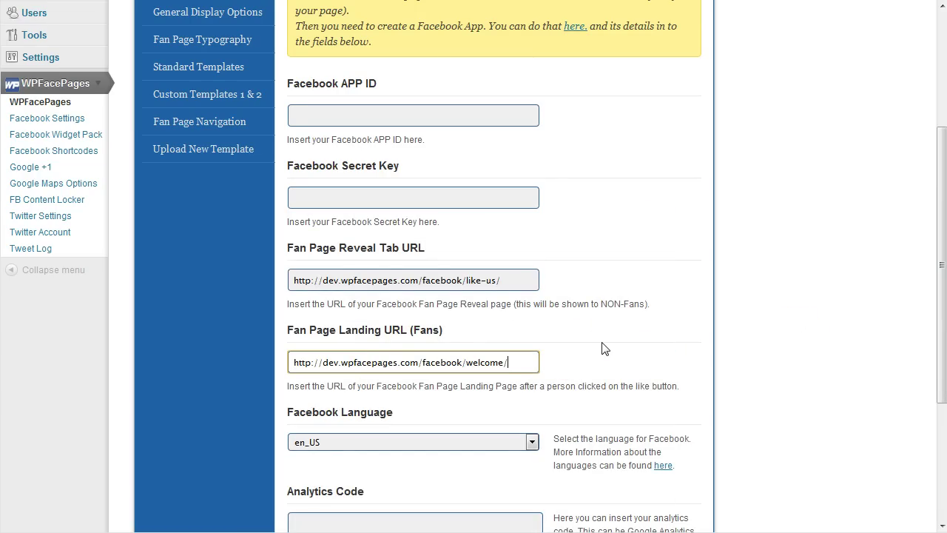
click(506, 363)
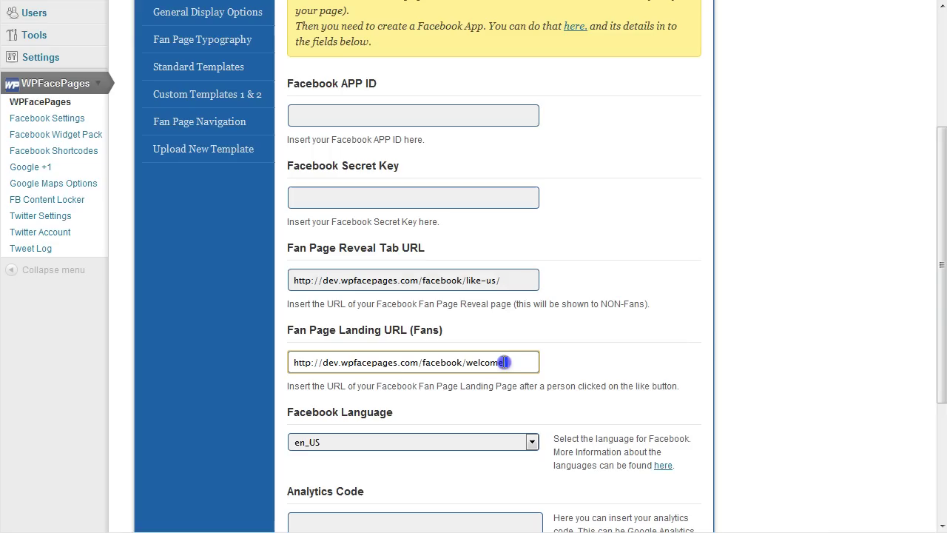
text(/)
click(291, 362)
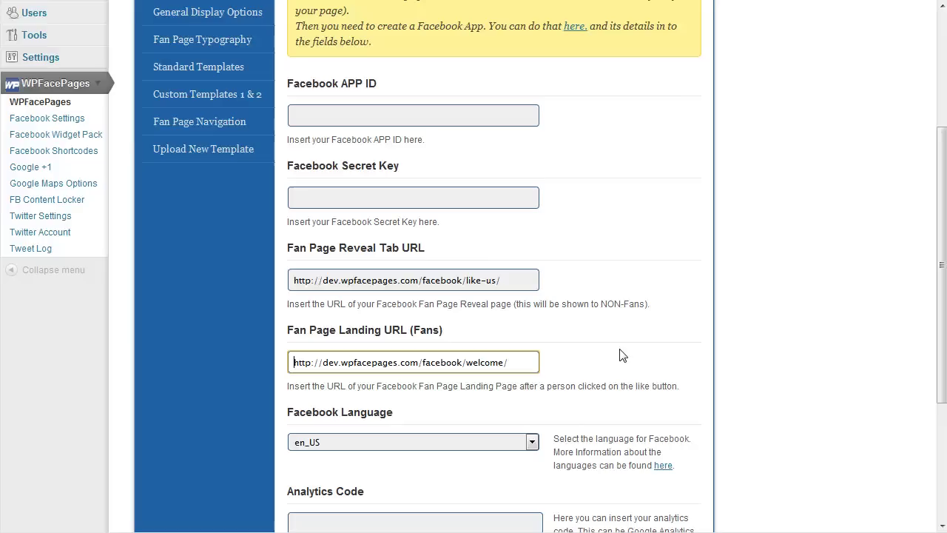
scroll(622, 355, down, 1)
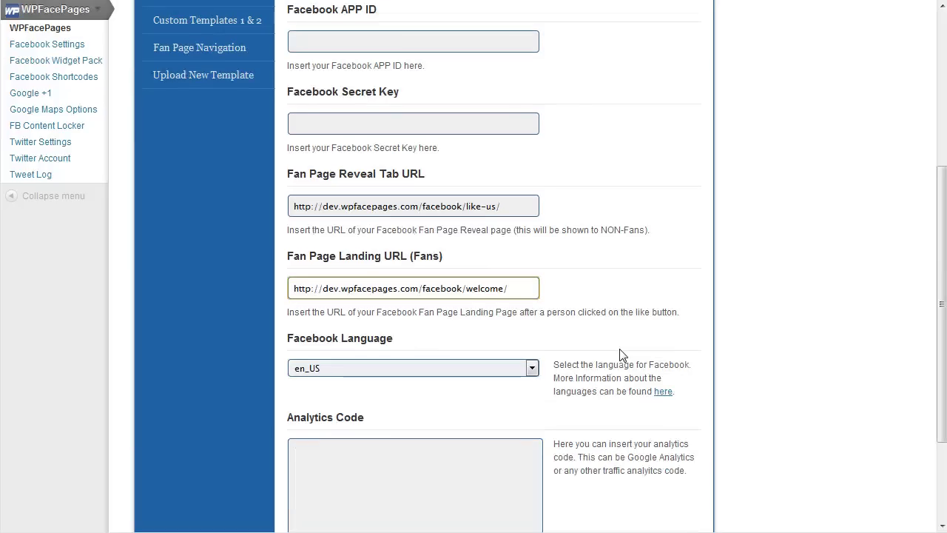
scroll(621, 355, down, 2)
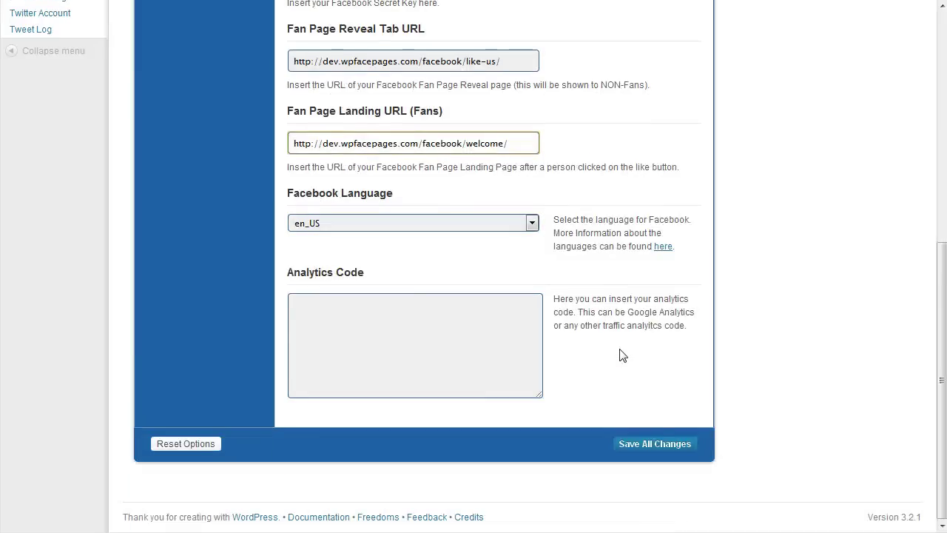
click(641, 446)
click(641, 447)
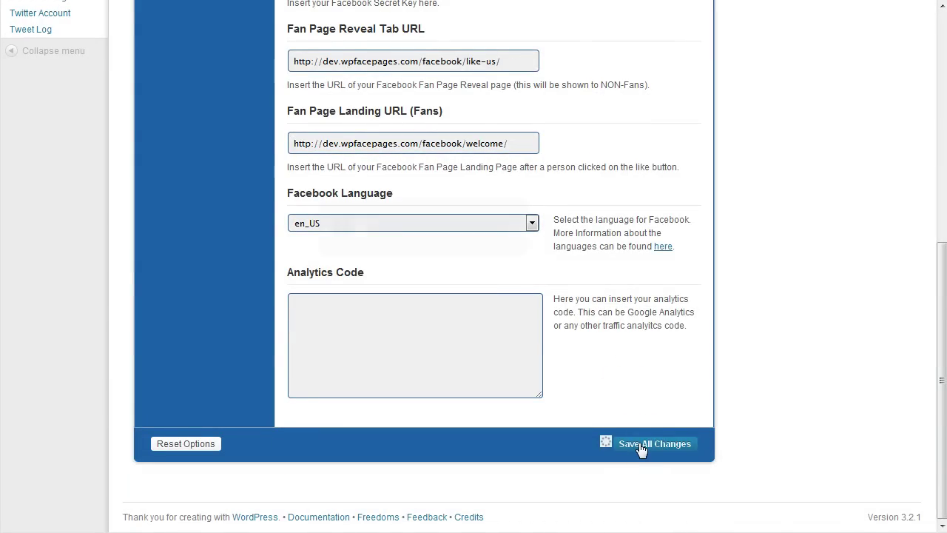
click(624, 395)
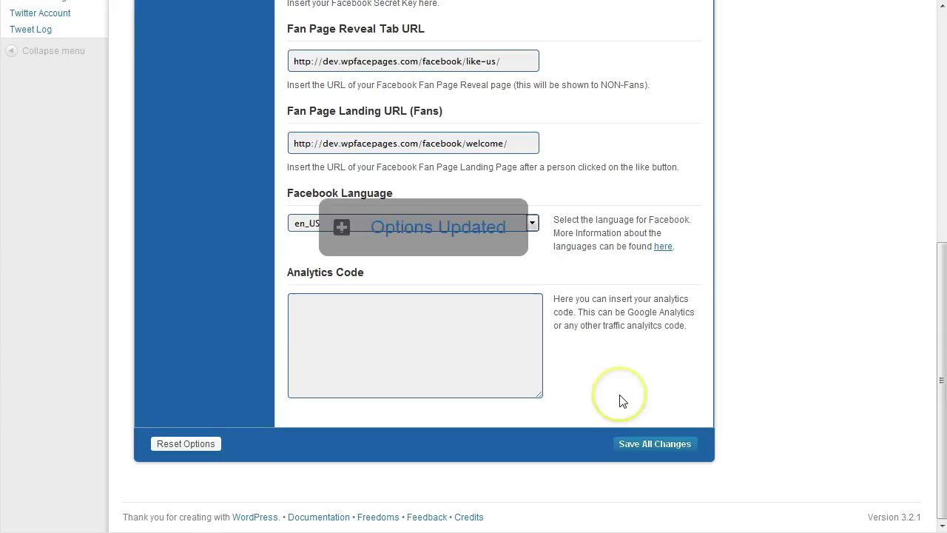
scroll(620, 399, up, 5)
scroll(620, 399, up, 1)
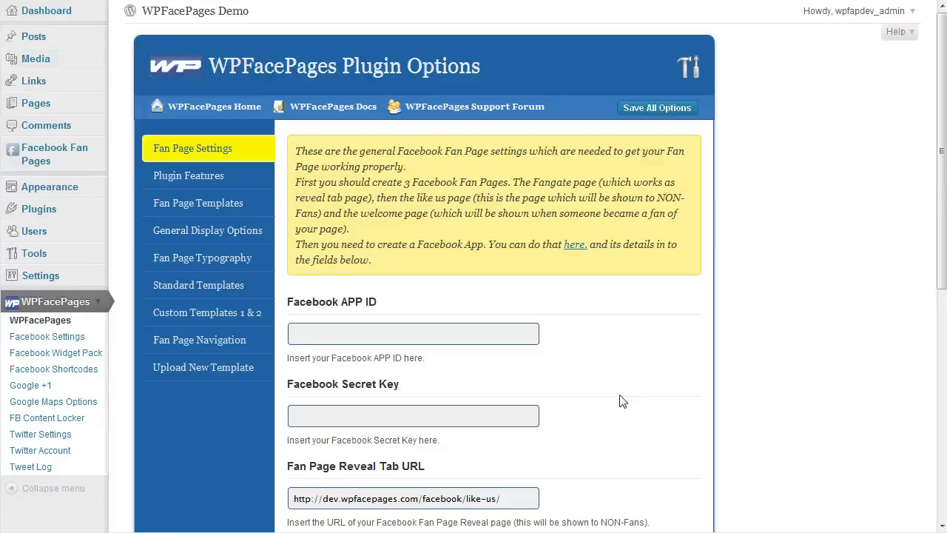
click(619, 400)
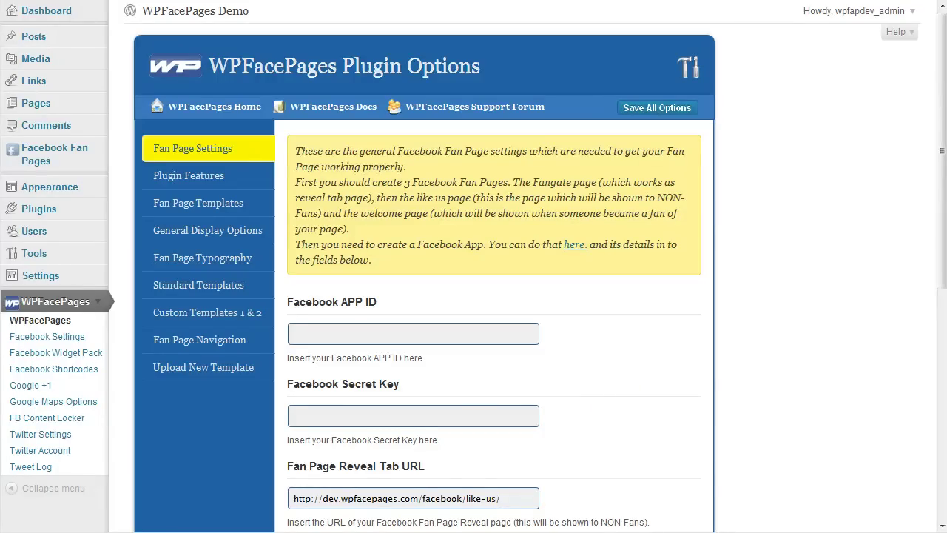